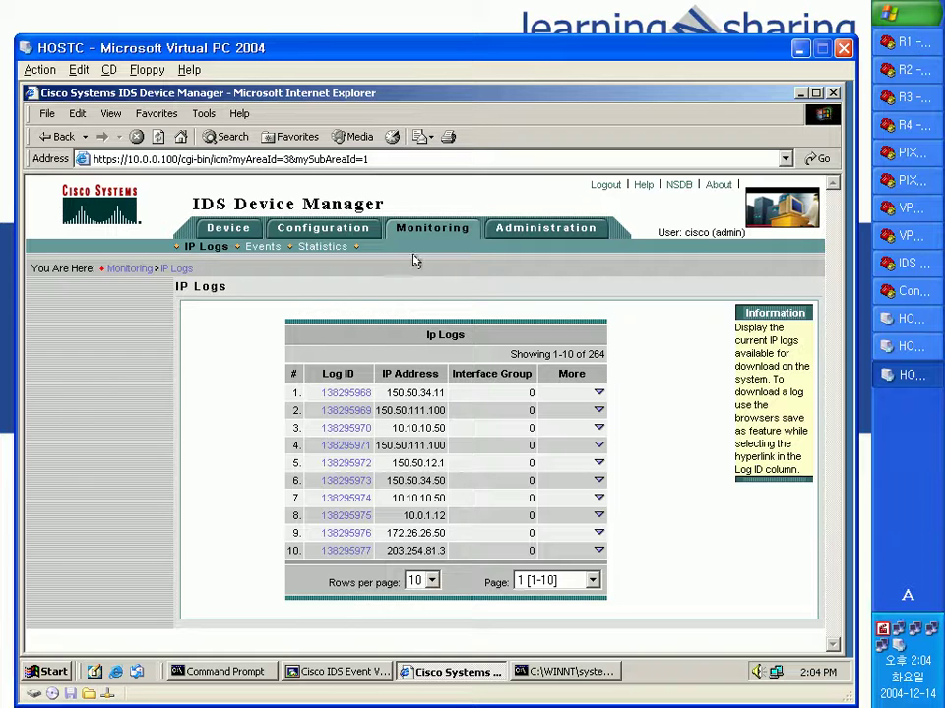
# Add an IP logging entry for host 10.0.0.2 with a logging duration in minutes and apply it to the sensor.
pyautogui.click(539, 229)
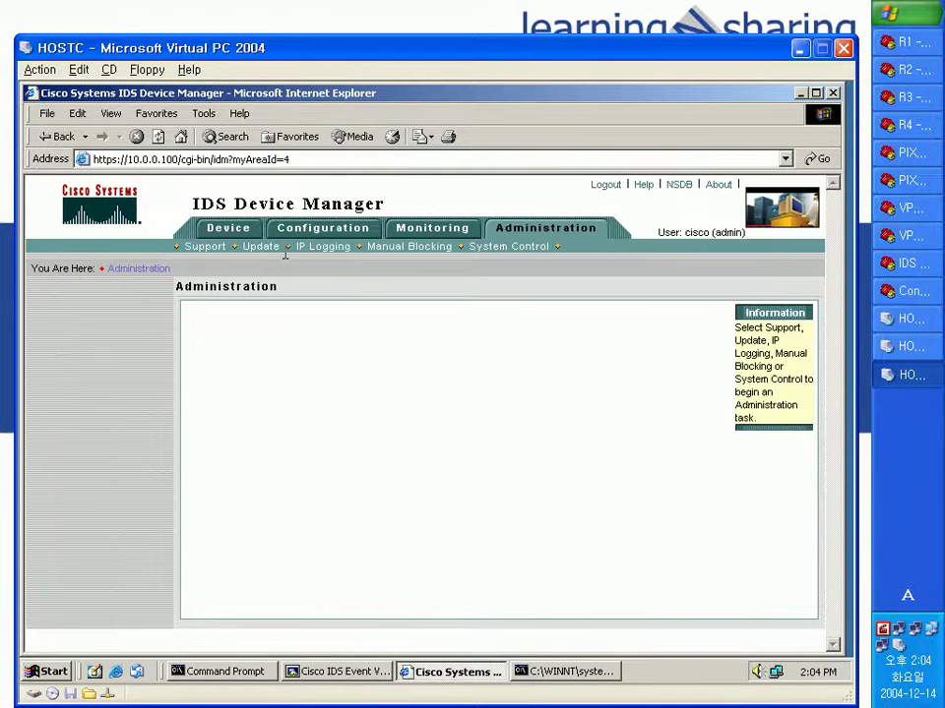
pyautogui.click(319, 252)
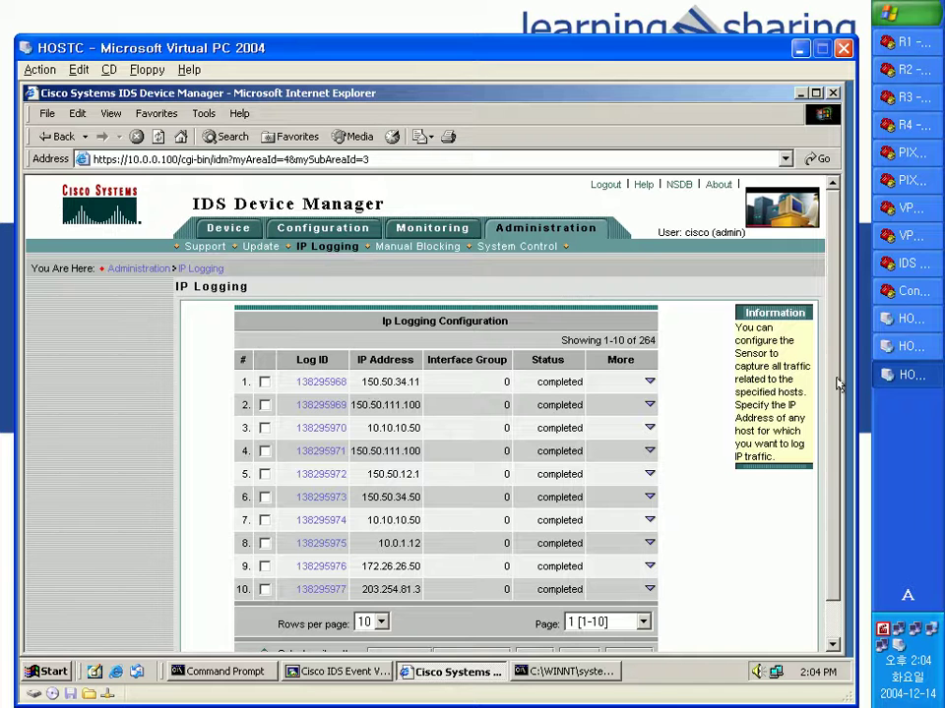
pyautogui.scroll(-1, 826, 453)
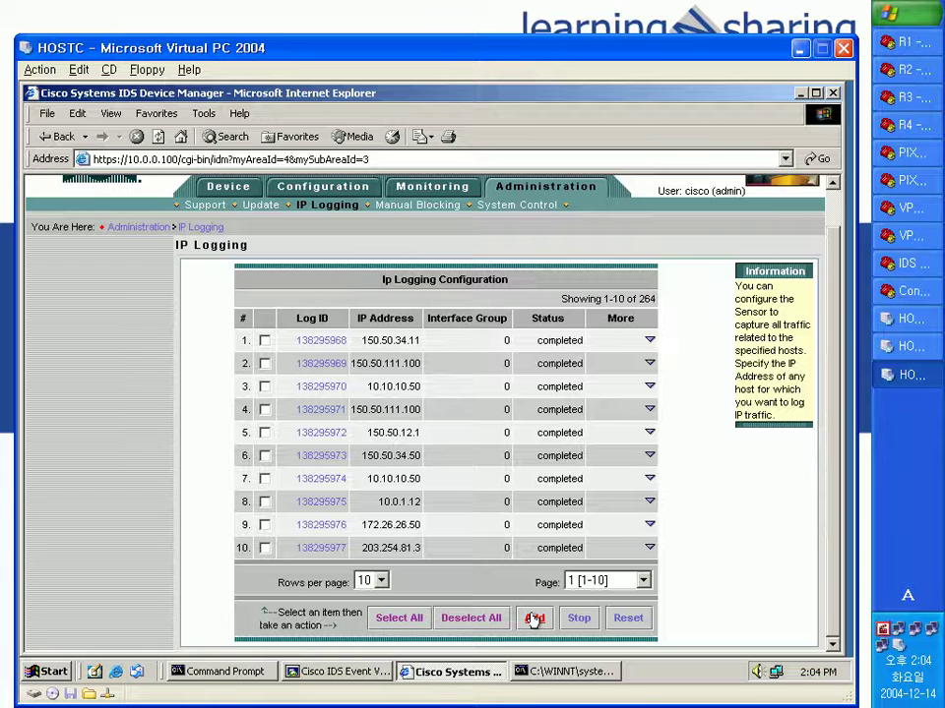
pyautogui.click(534, 618)
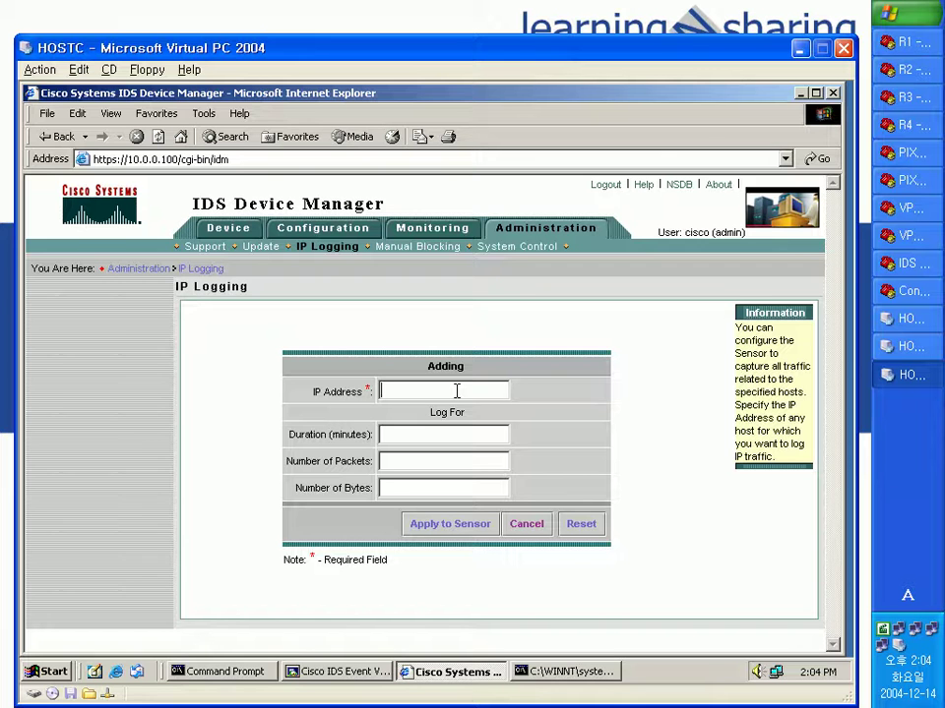
pyautogui.write('10.0.0.2')
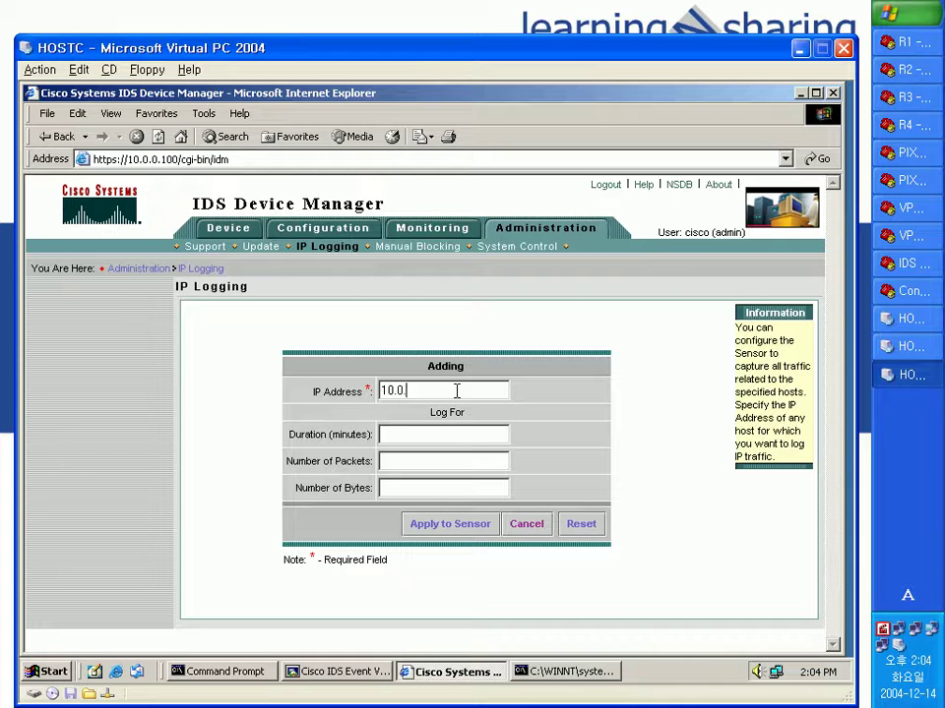
pyautogui.click(405, 434)
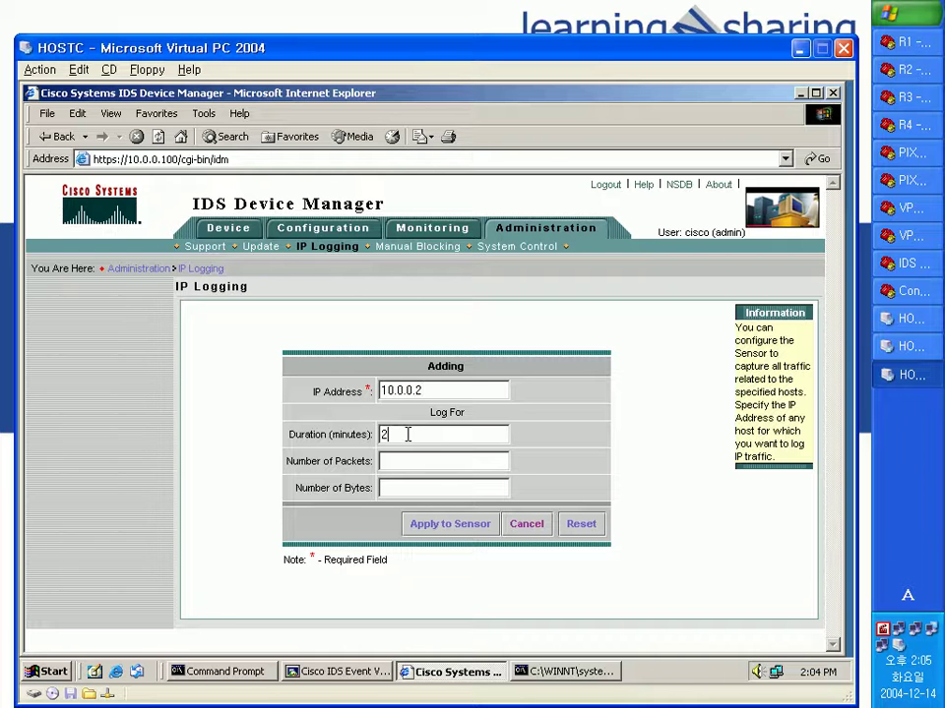
pyautogui.write('10')
pyautogui.click(470, 527)
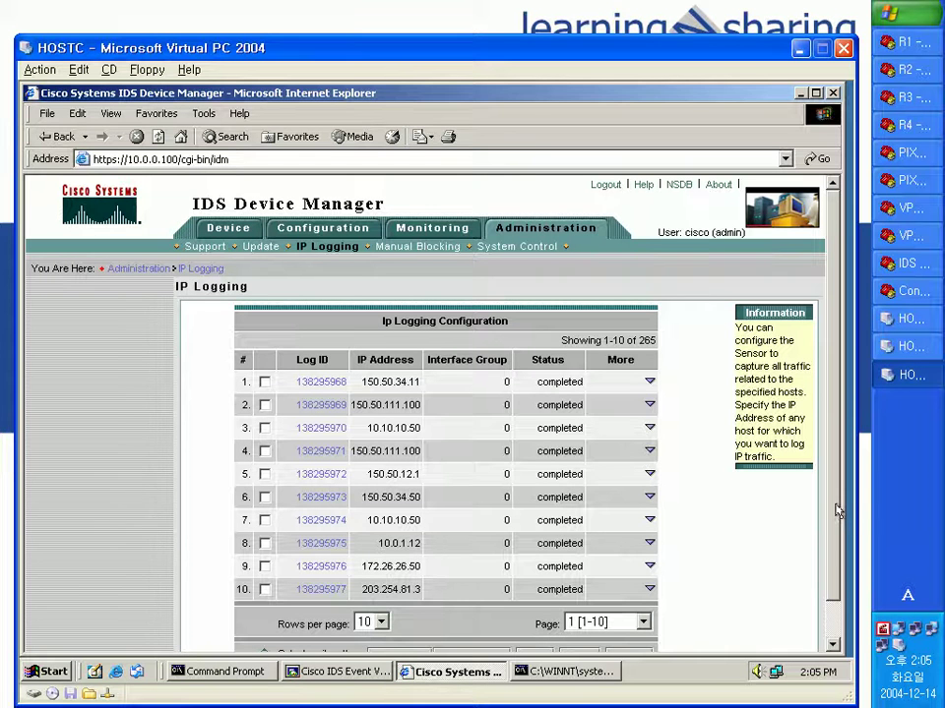
pyautogui.scroll(-1, 826, 600)
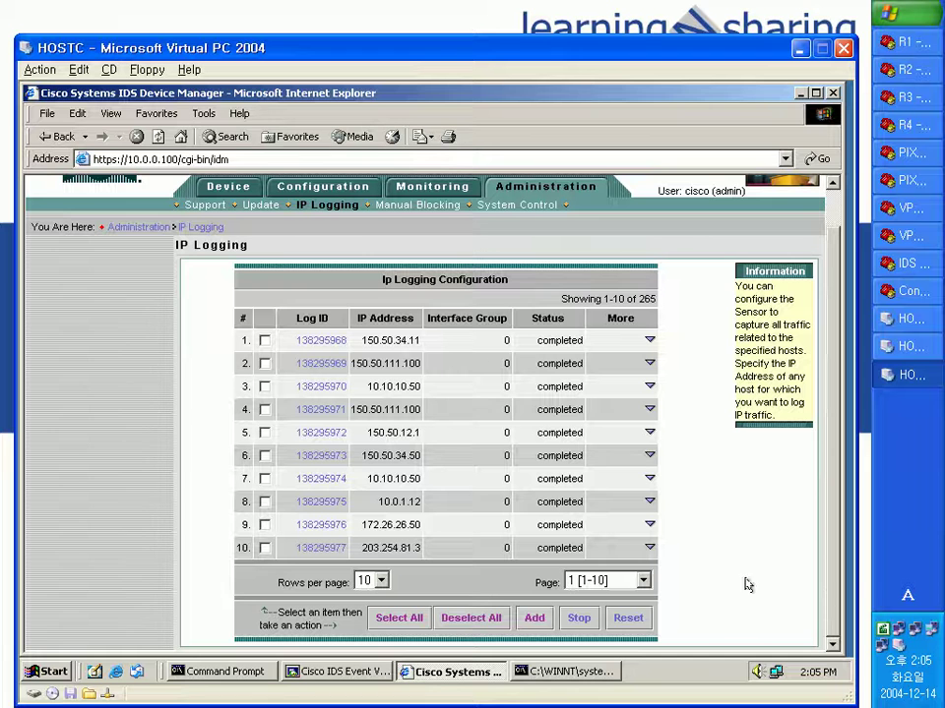
pyautogui.click(644, 582)
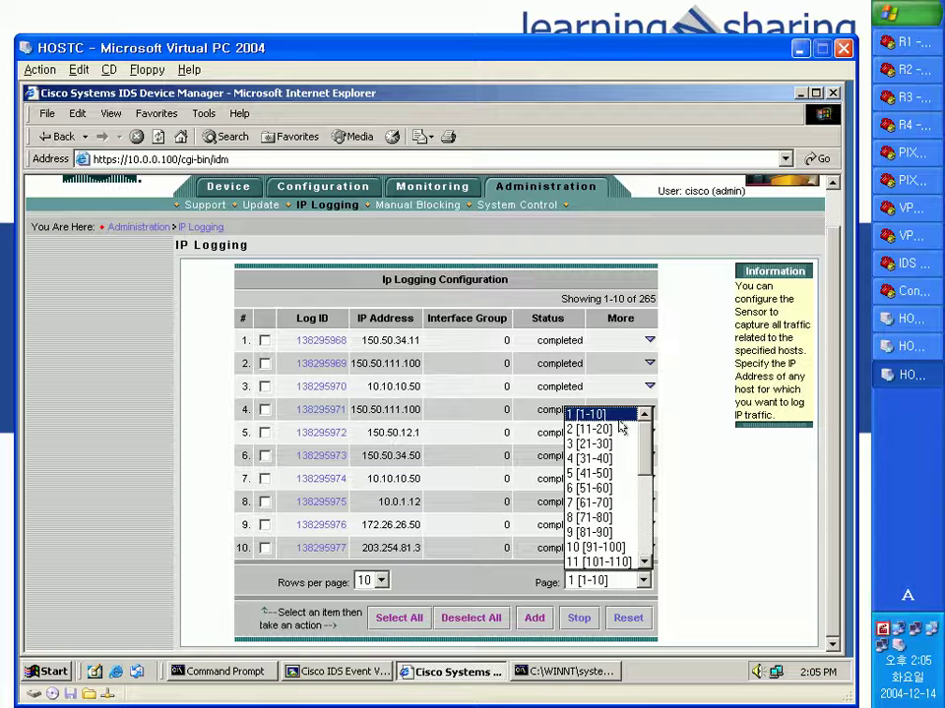
pyautogui.click(724, 462)
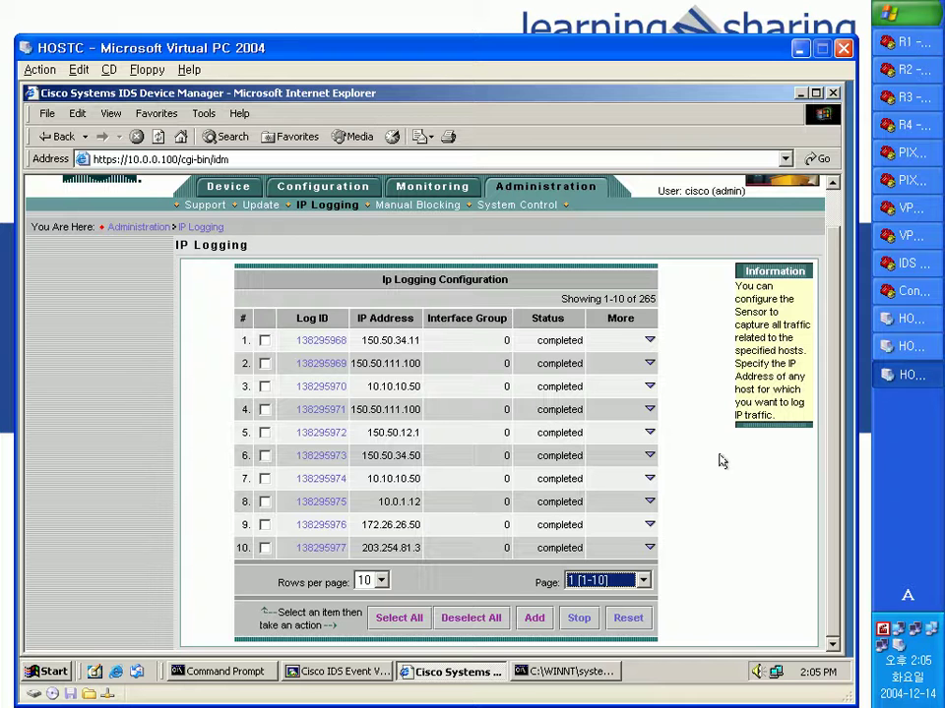
# Switch to the R4 HyperTerminal session, telnet to 3.3.3.3 and log in with the access password.
pyautogui.click(913, 125)
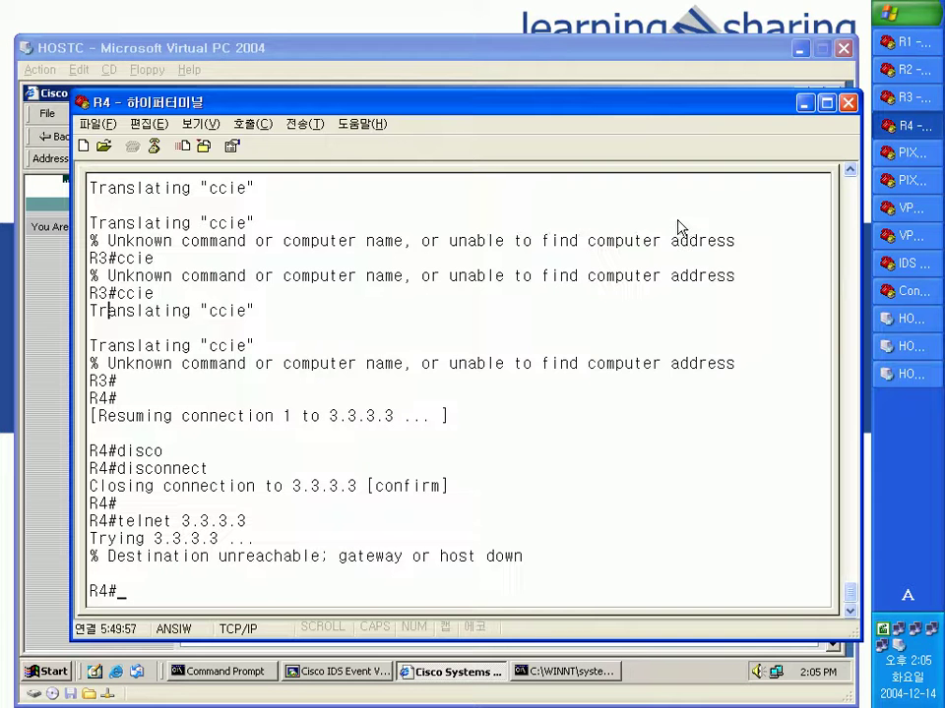
pyautogui.press('Return')
pyautogui.write('telnet')
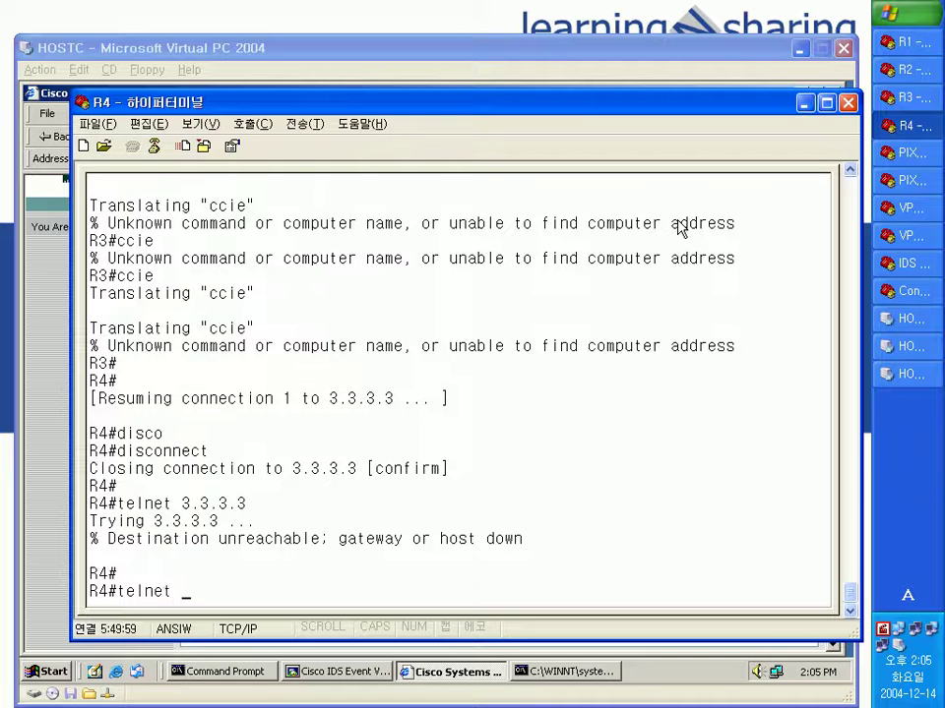
pyautogui.press('BackSpace')
pyautogui.press('BackSpace')
pyautogui.write('t 3.3.3.3')
pyautogui.press('Return')
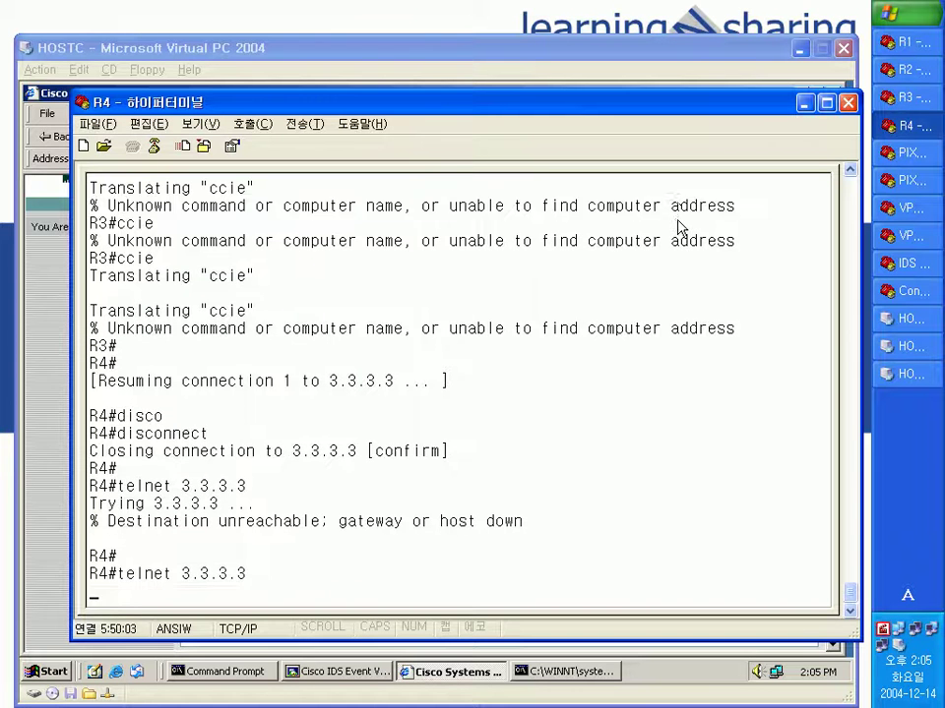
pyautogui.press('Return')
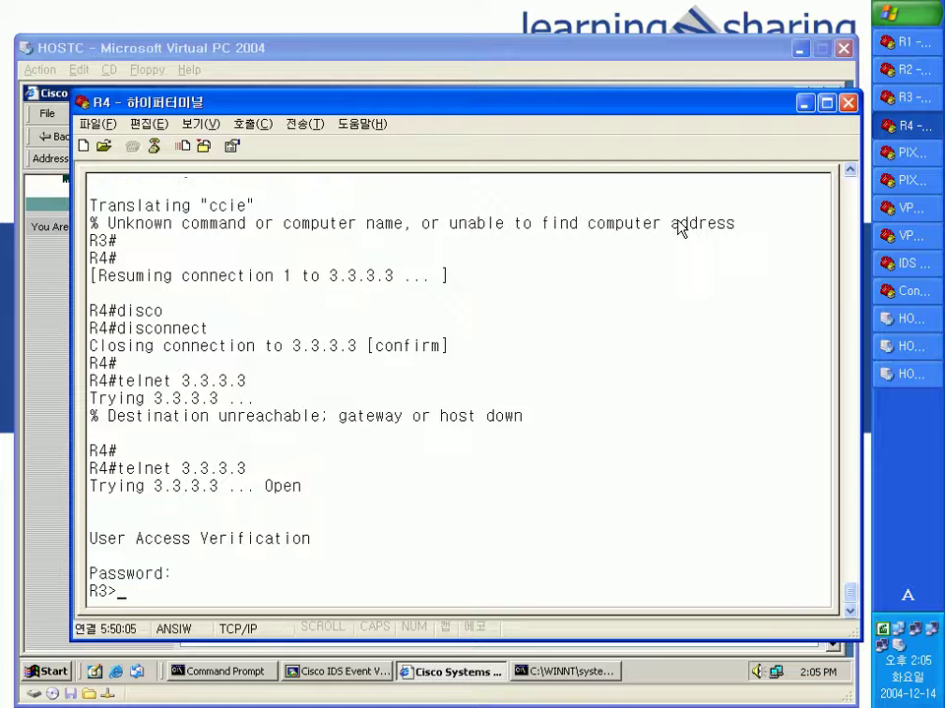
# Enter privileged mode on R3 with the en command and the enable password.
pyautogui.write('en')
pyautogui.press('Return')
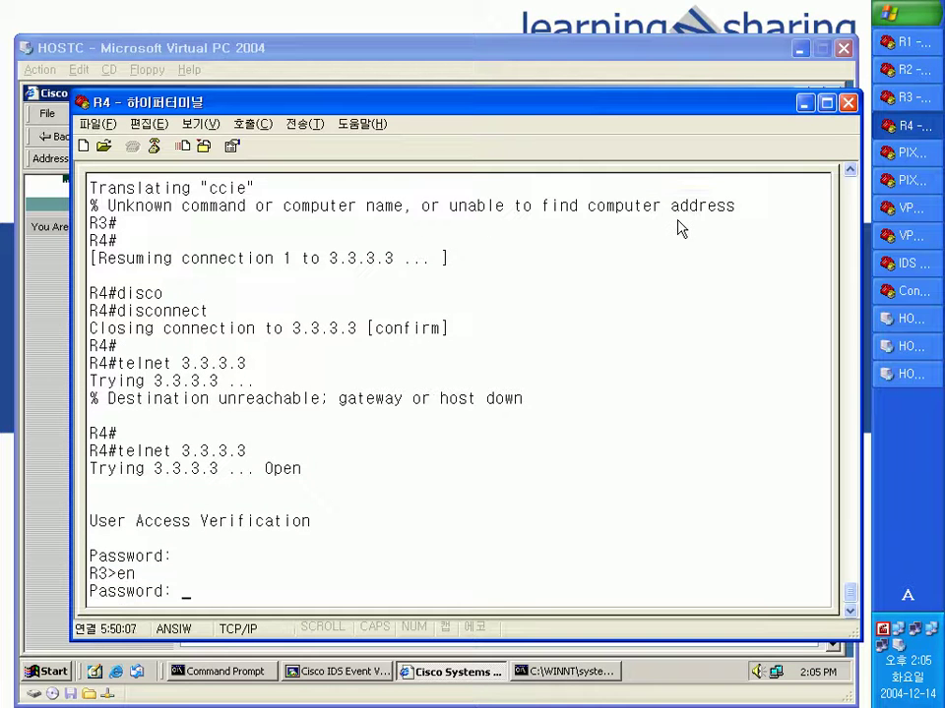
pyautogui.press('Return')
# Generate traffic on R3 by displaying the routing table with show ip route and paging through the show run output.
pyautogui.write('show ip route')
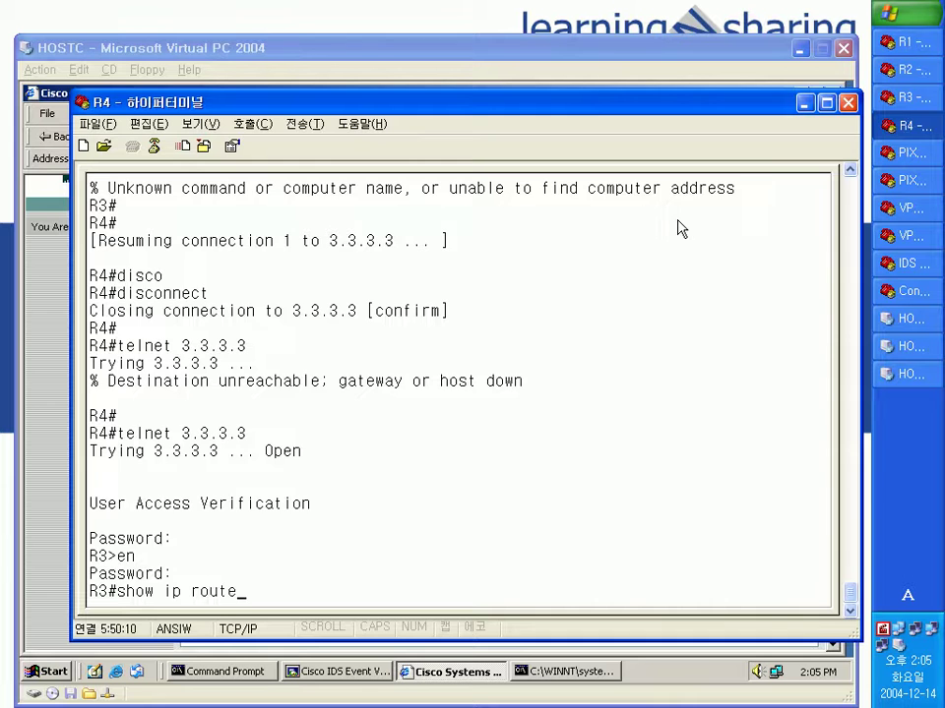
pyautogui.press('Return')
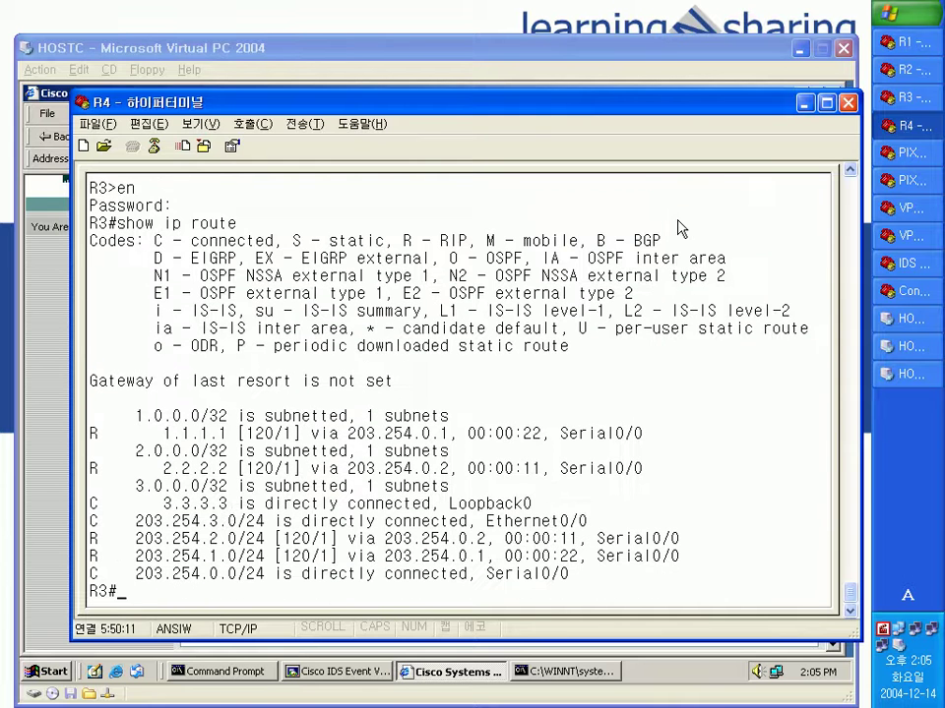
pyautogui.write('show run')
pyautogui.press('Return')
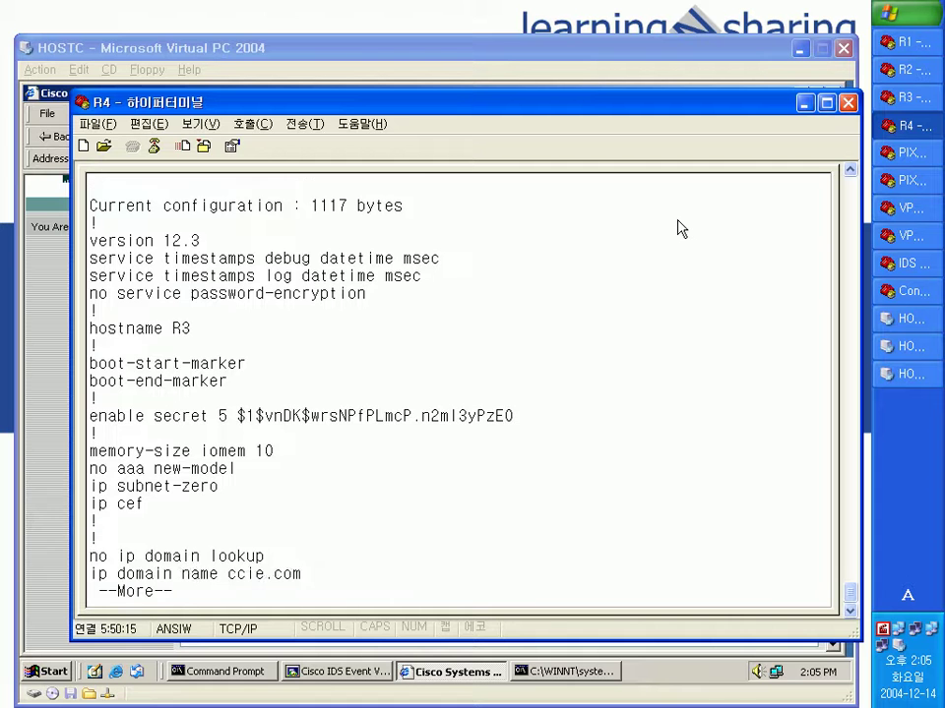
pyautogui.press('space')
pyautogui.press('space')
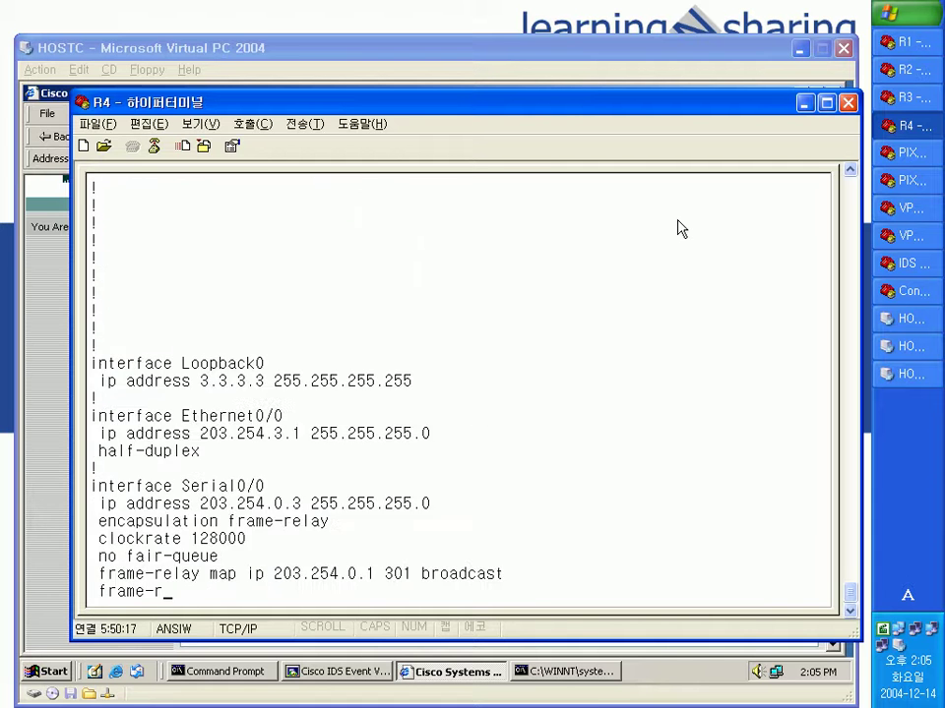
pyautogui.press('space')
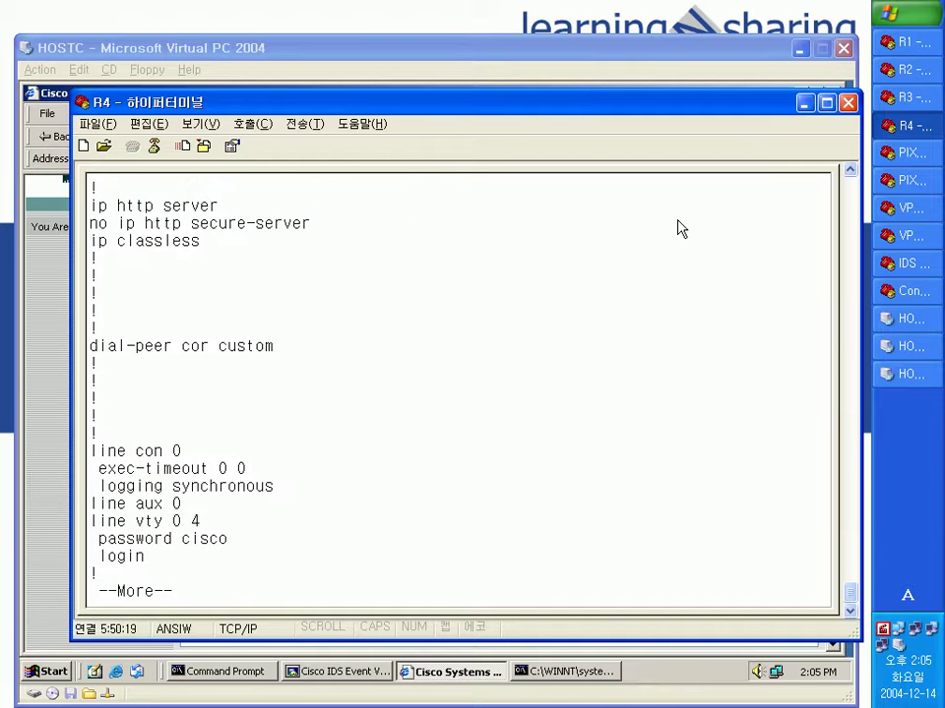
pyautogui.press('space')
# Return to the HOSTC virtual machine and check the new 10.0.0.2 log's status on page 27 [261-265] of the IP logging list.
pyautogui.click(644, 88)
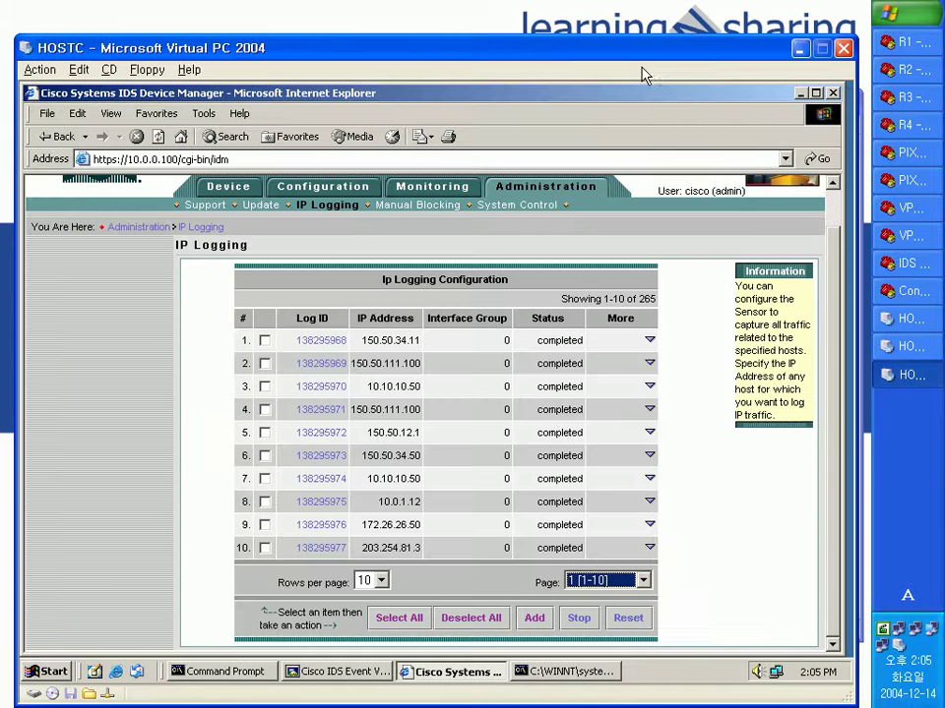
pyautogui.click(643, 583)
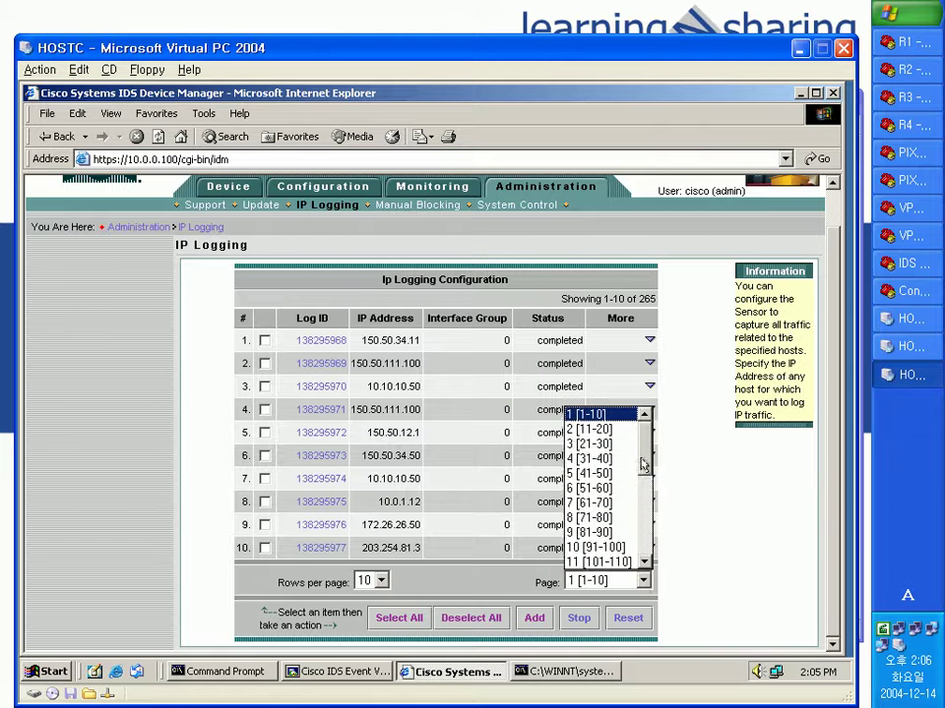
pyautogui.moveTo(644, 468); pyautogui.dragTo(646, 551)
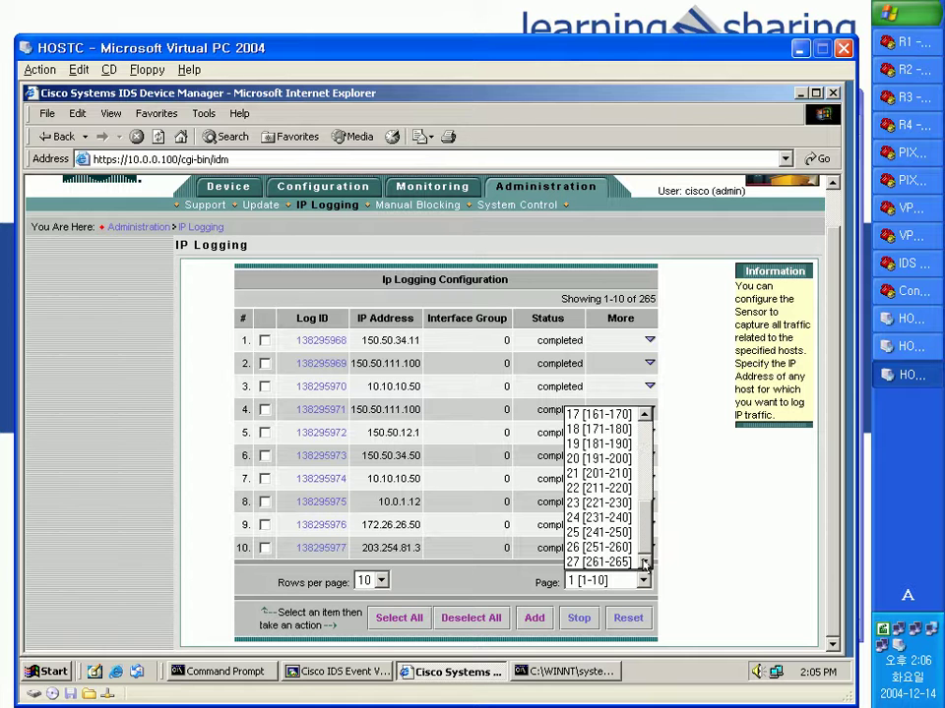
pyautogui.click(600, 562)
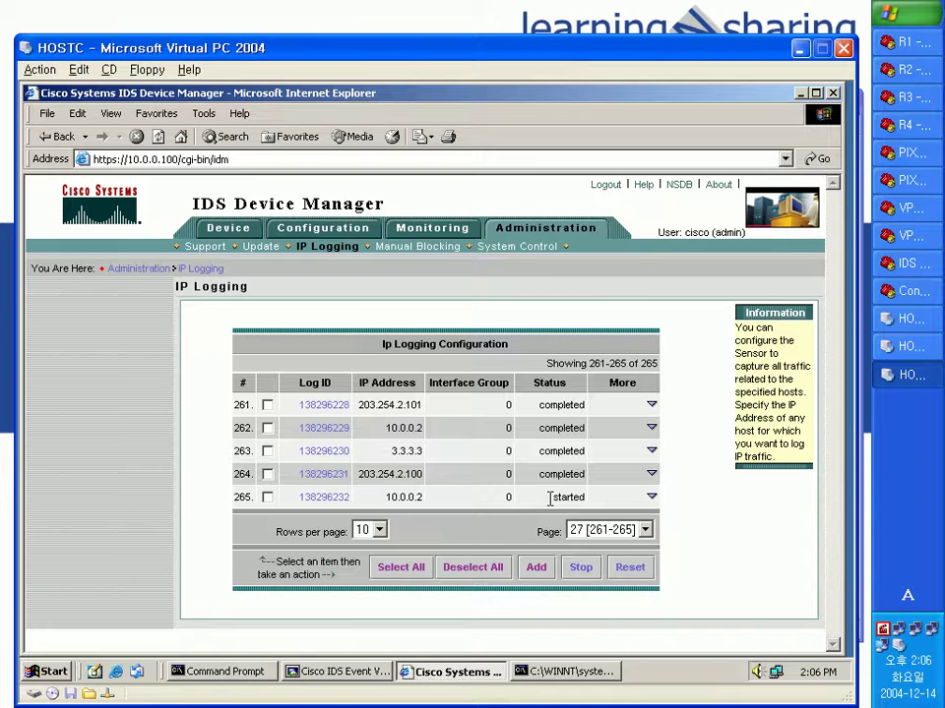
pyautogui.moveTo(554, 497); pyautogui.dragTo(686, 504)
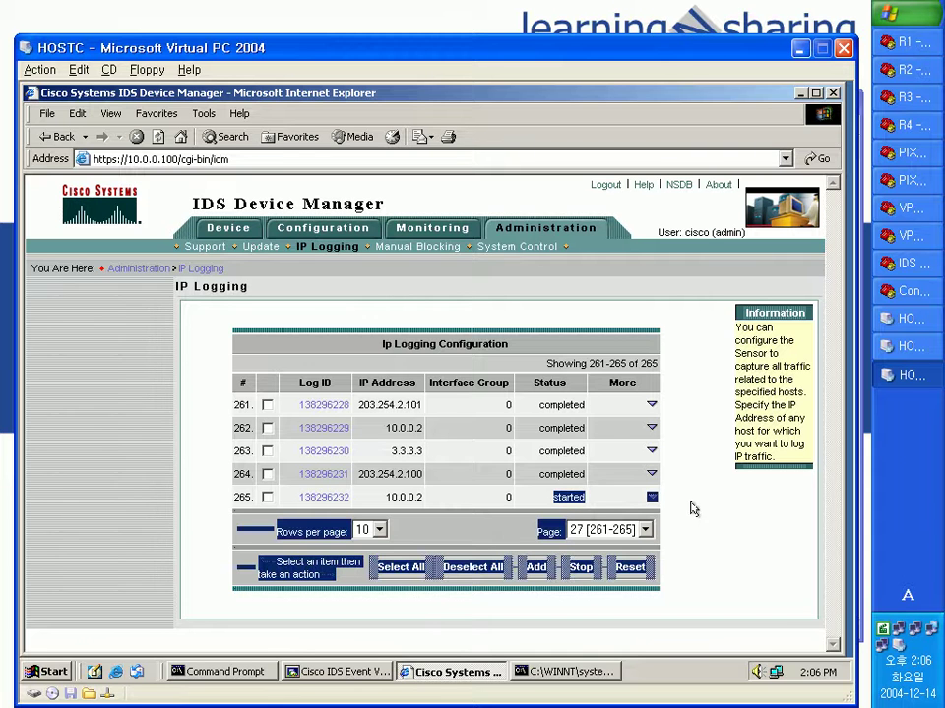
pyautogui.click(689, 504)
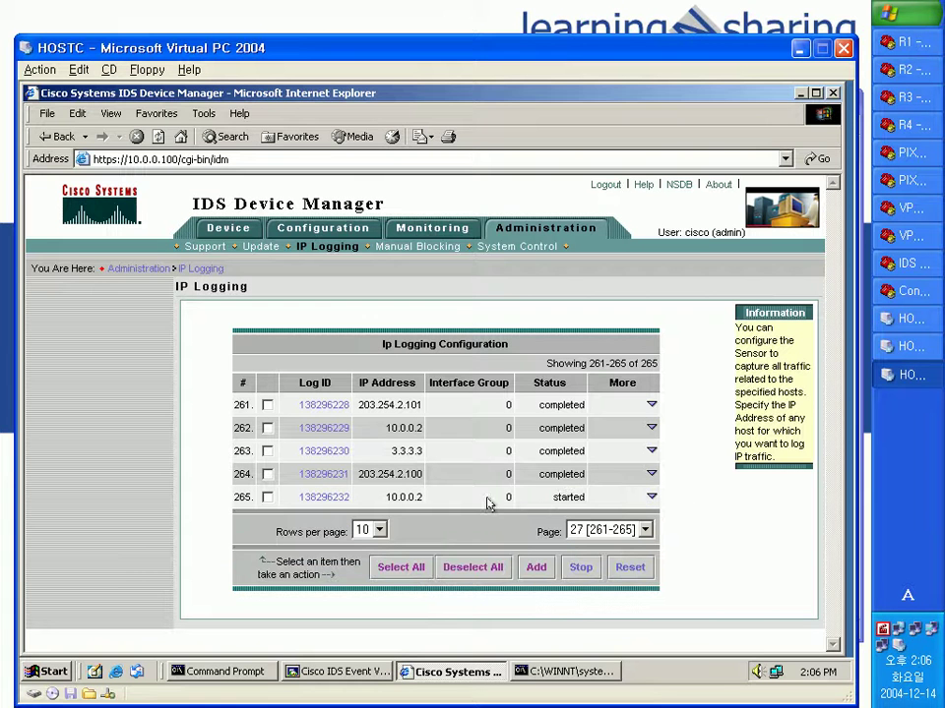
pyautogui.moveTo(552, 497); pyautogui.dragTo(599, 499)
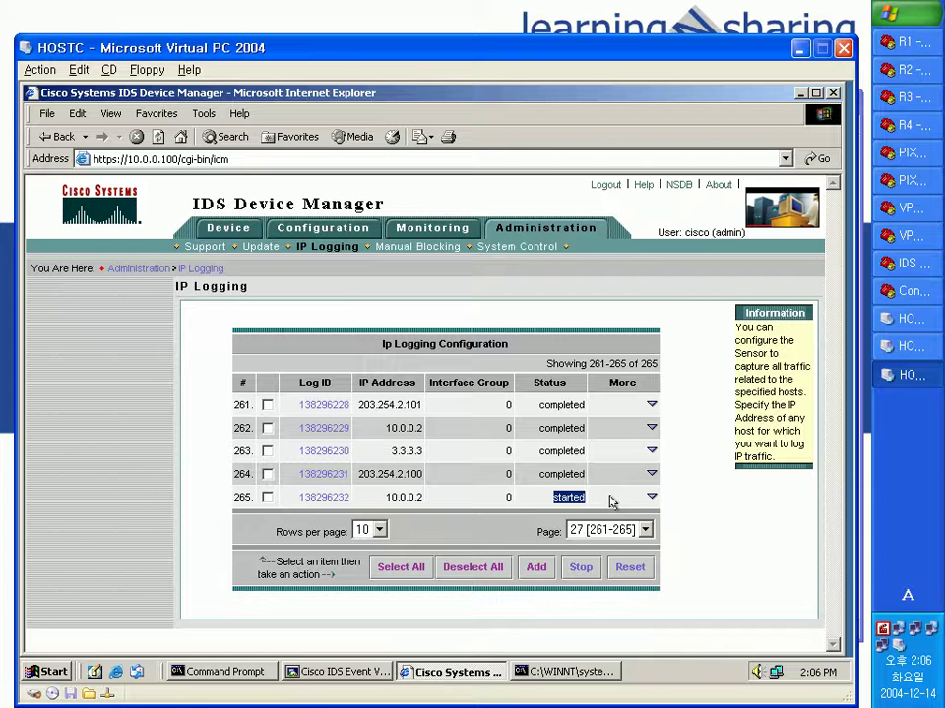
# Clear the HOSTC desktop by minimizing the browser and Command Prompt windows and moving the cmd.exe window lower.
pyautogui.click(800, 93)
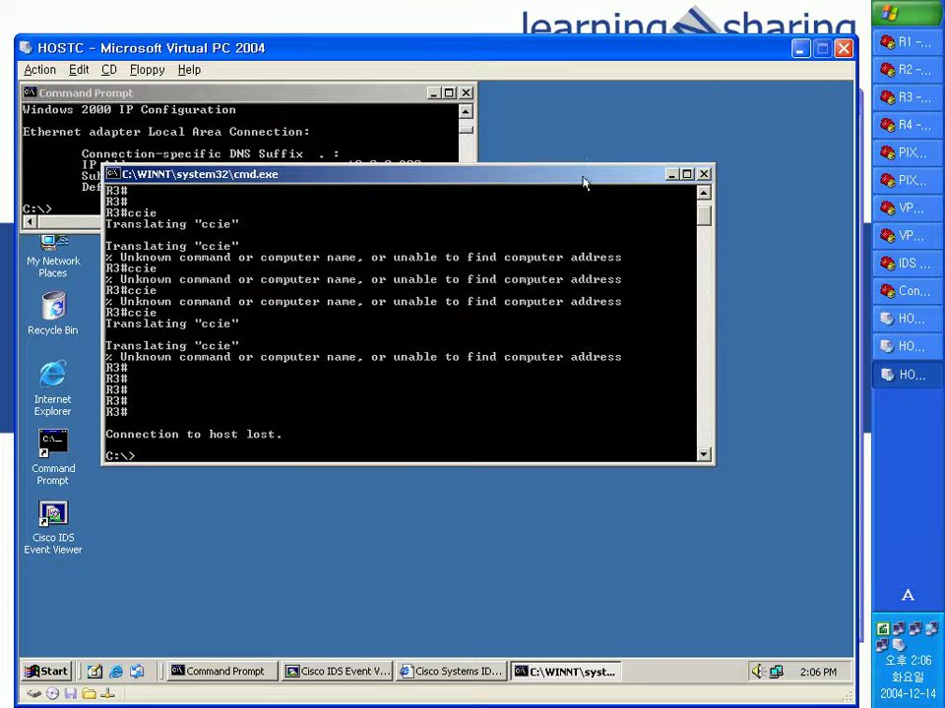
pyautogui.moveTo(589, 181); pyautogui.dragTo(581, 275)
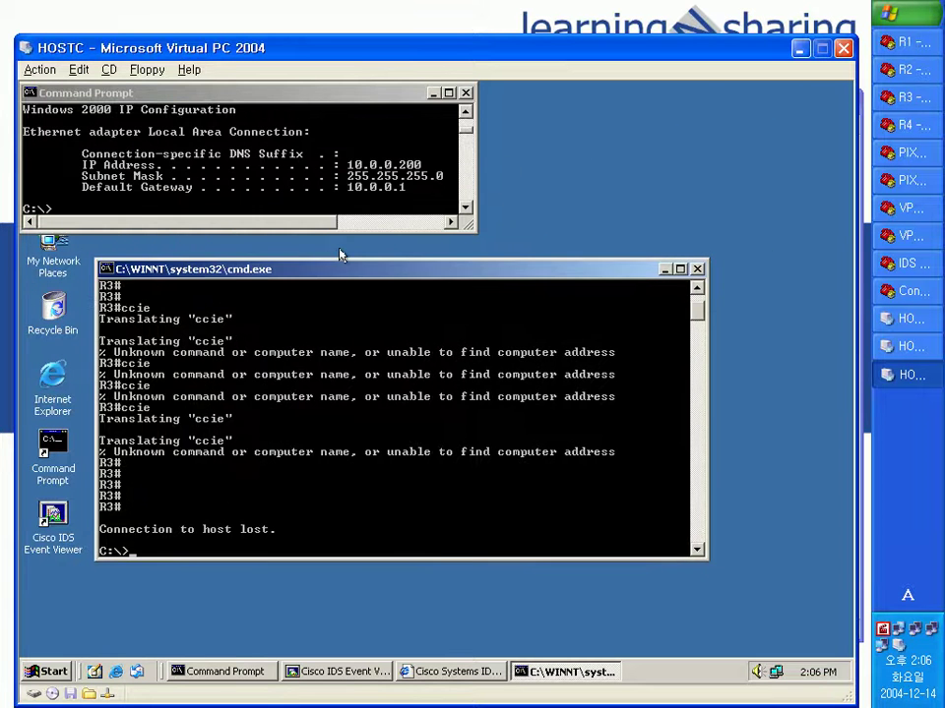
pyautogui.click(435, 95)
pyautogui.click(434, 93)
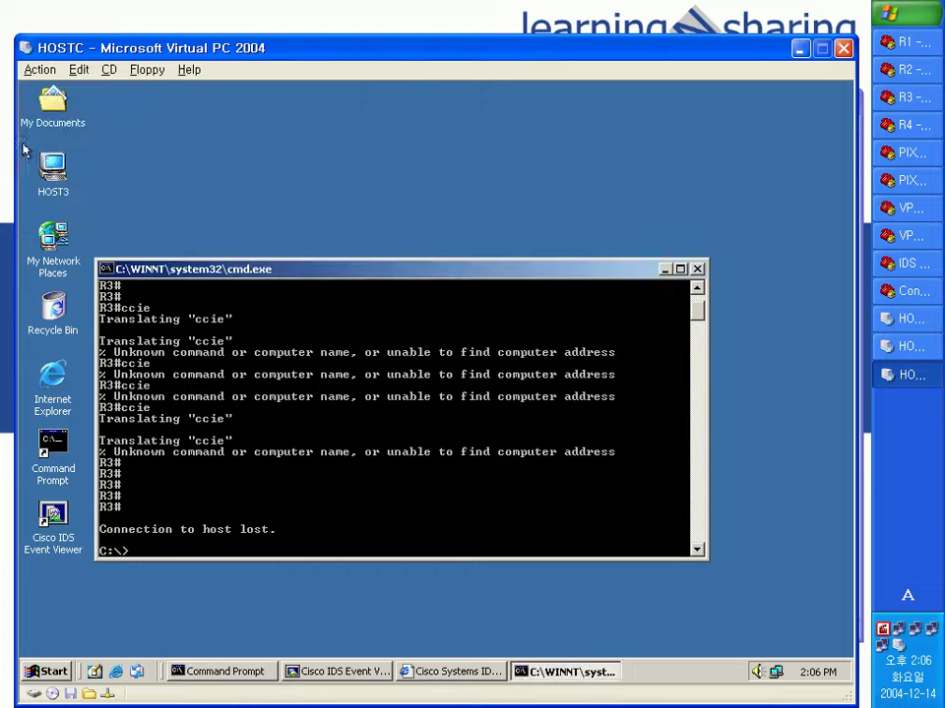
# Browse from the HOST3 computer to the SW folder on Local Disk (C:).
pyautogui.click(46, 167)
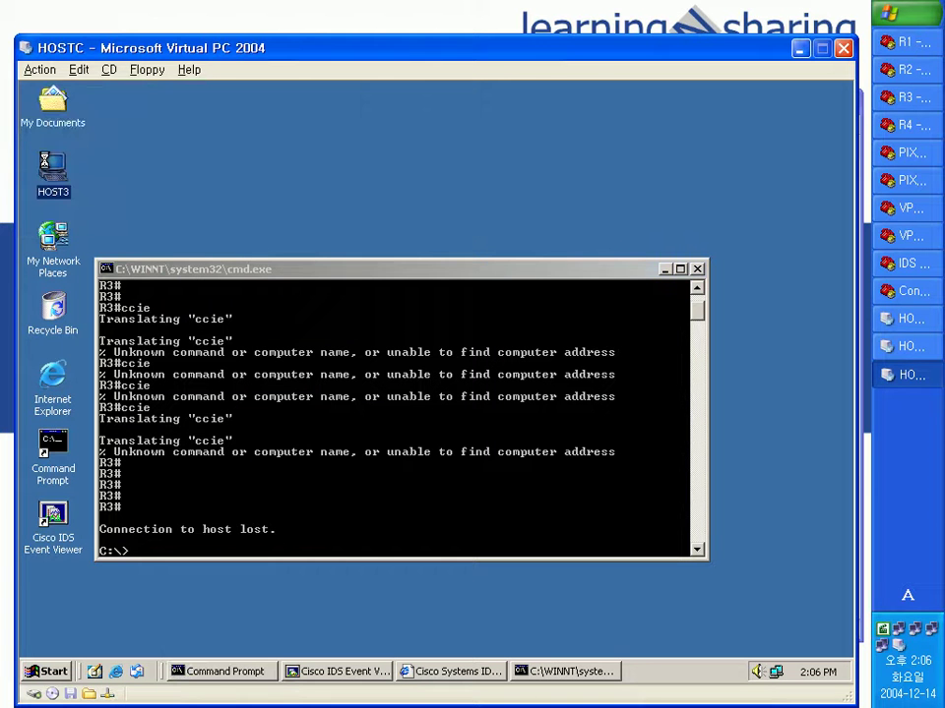
pyautogui.click(200, 195)
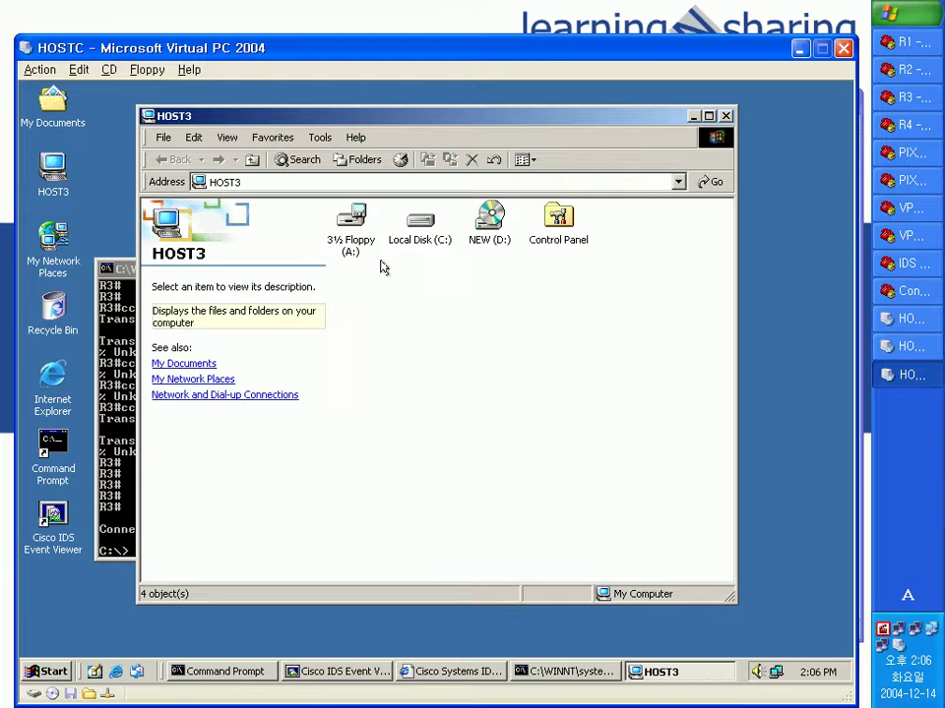
pyautogui.click(410, 236)
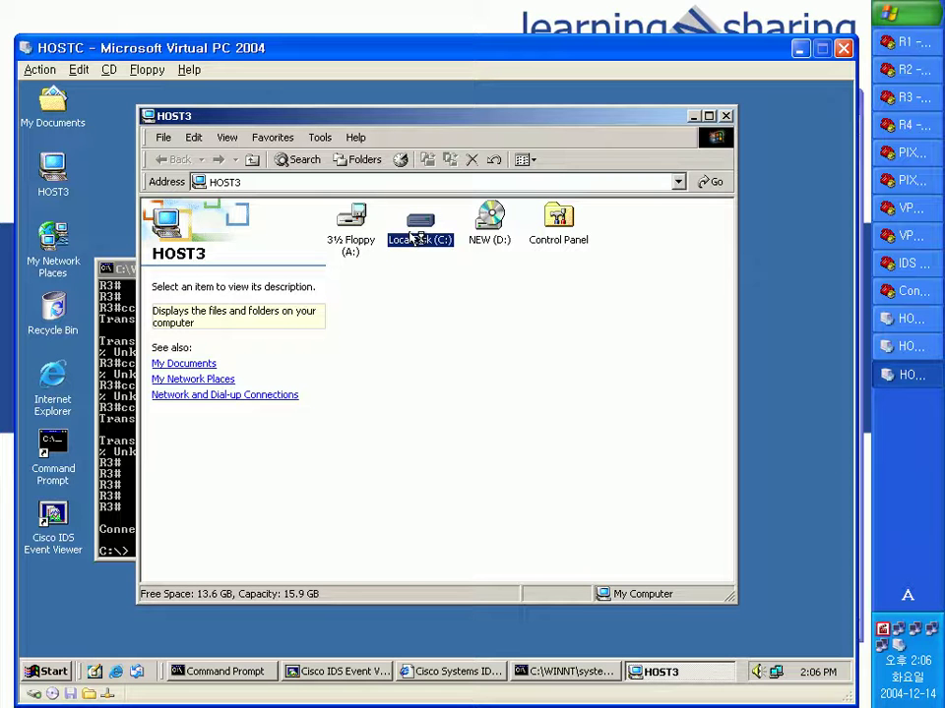
pyautogui.doubleClick(411, 235)
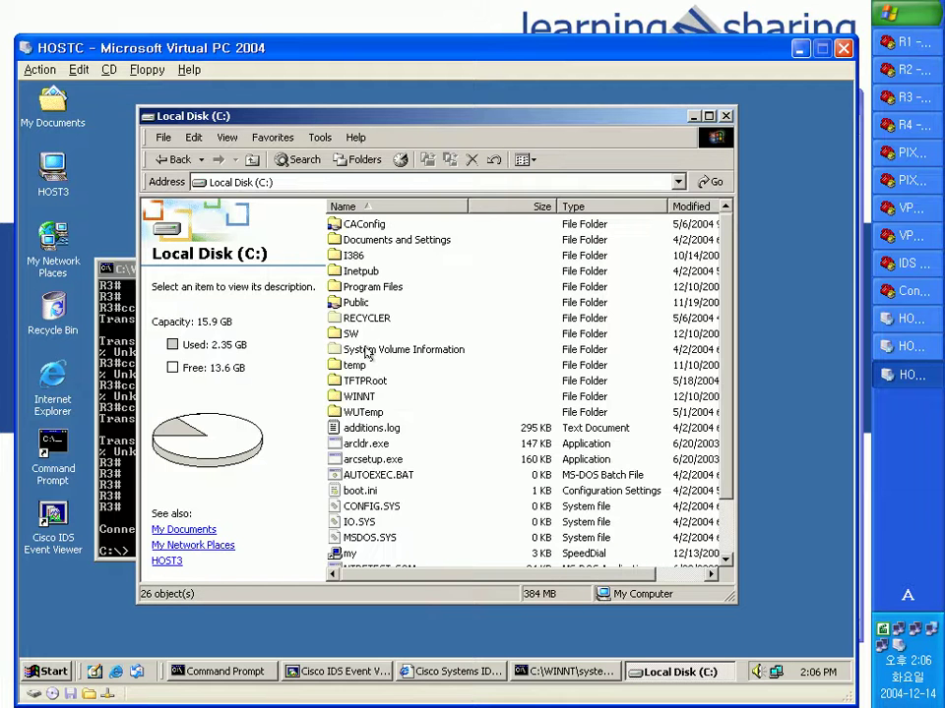
pyautogui.click(352, 335)
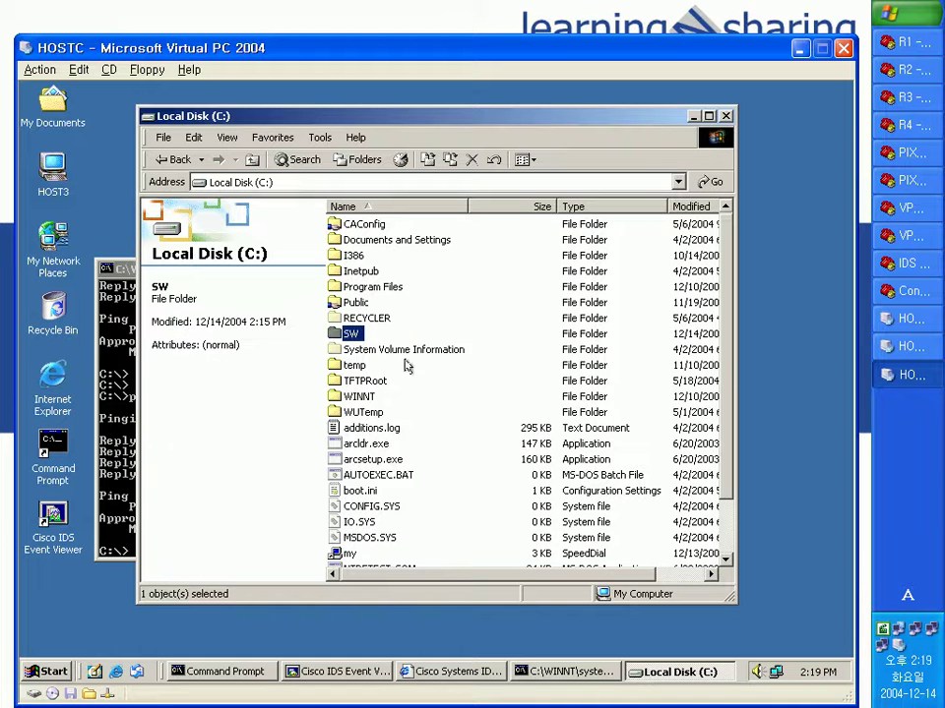
pyautogui.doubleClick(352, 335)
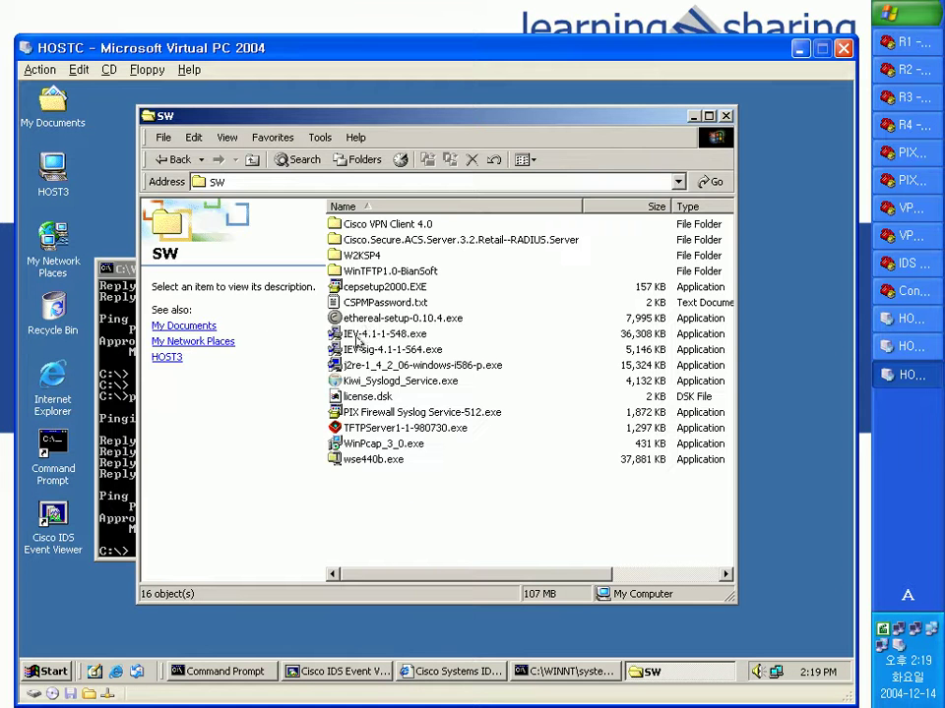
# Install Ethereal 0.10.4 from ethereal-setup-0.10.4.exe, accepting the license and keeping the Ethereal (GTK2 user interface) install type.
pyautogui.click(379, 319)
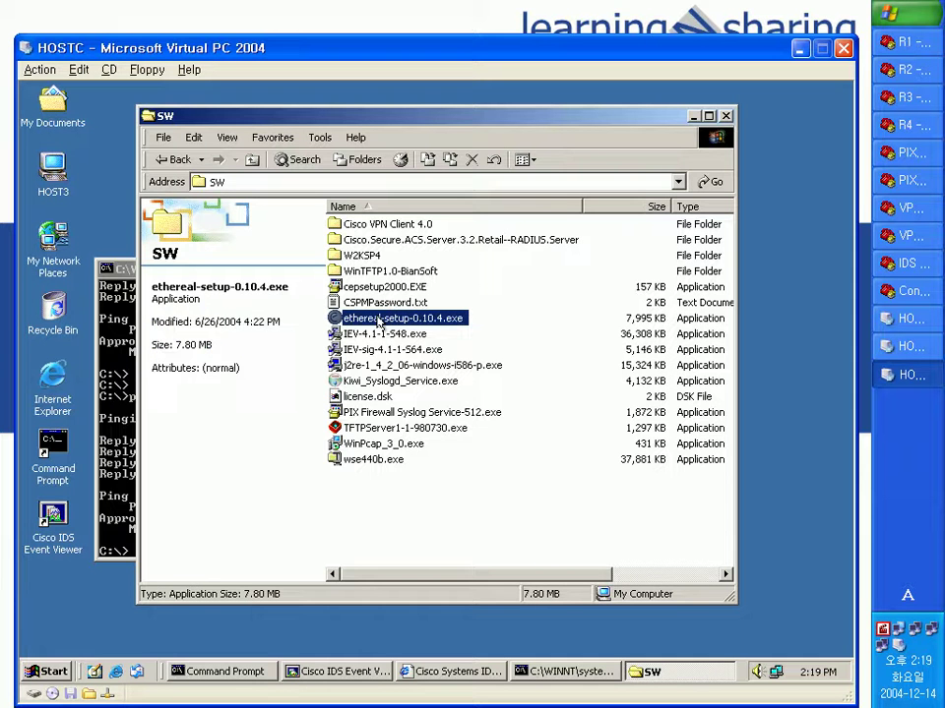
pyautogui.doubleClick(379, 320)
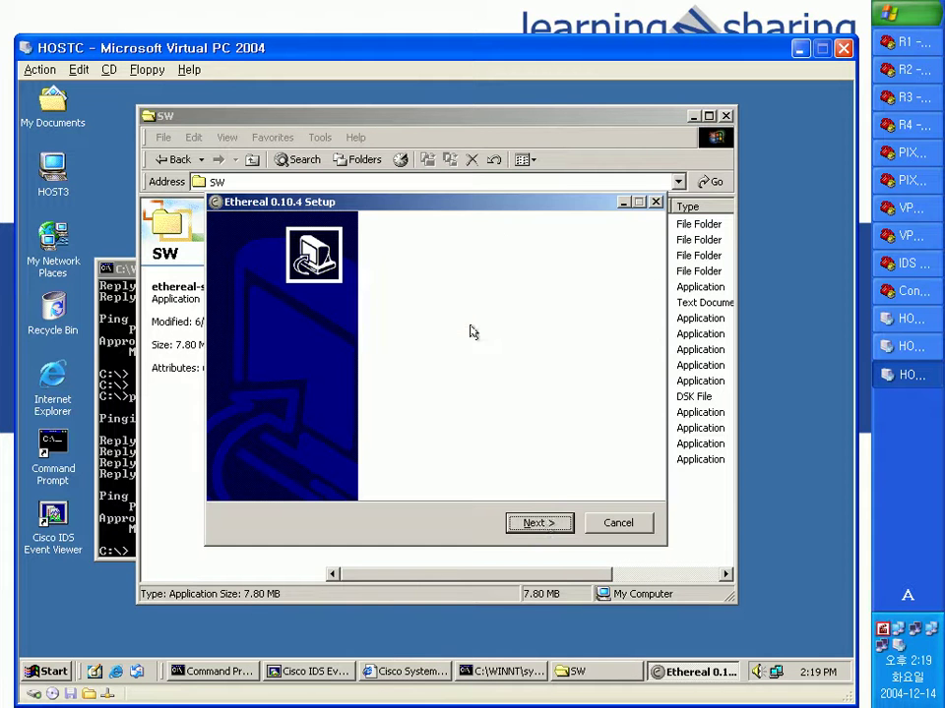
pyautogui.click(537, 523)
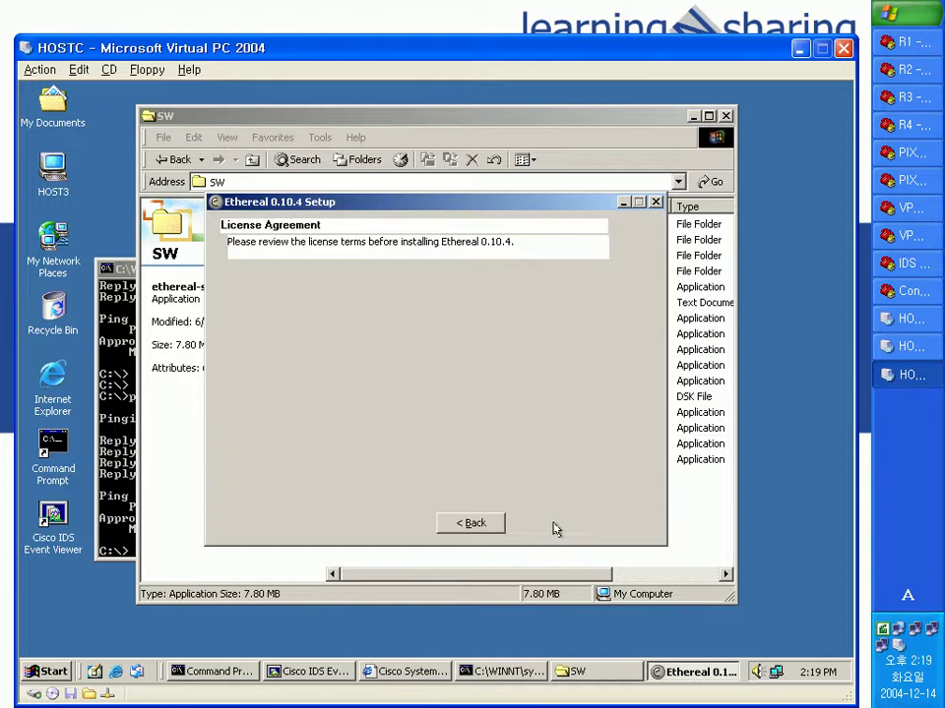
pyautogui.click(555, 526)
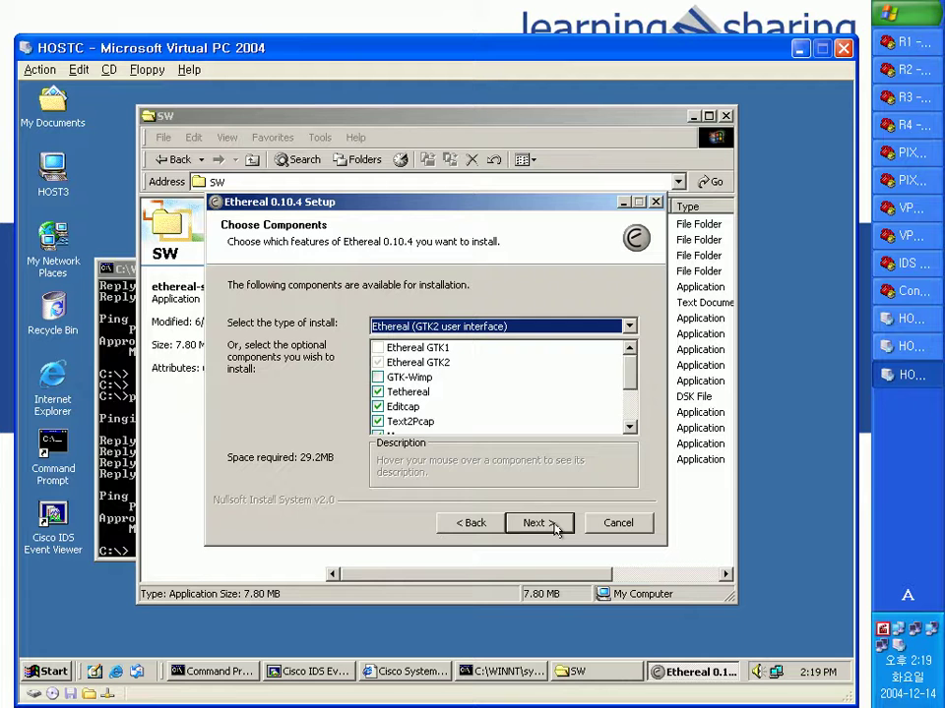
pyautogui.click(537, 523)
pyautogui.click(539, 522)
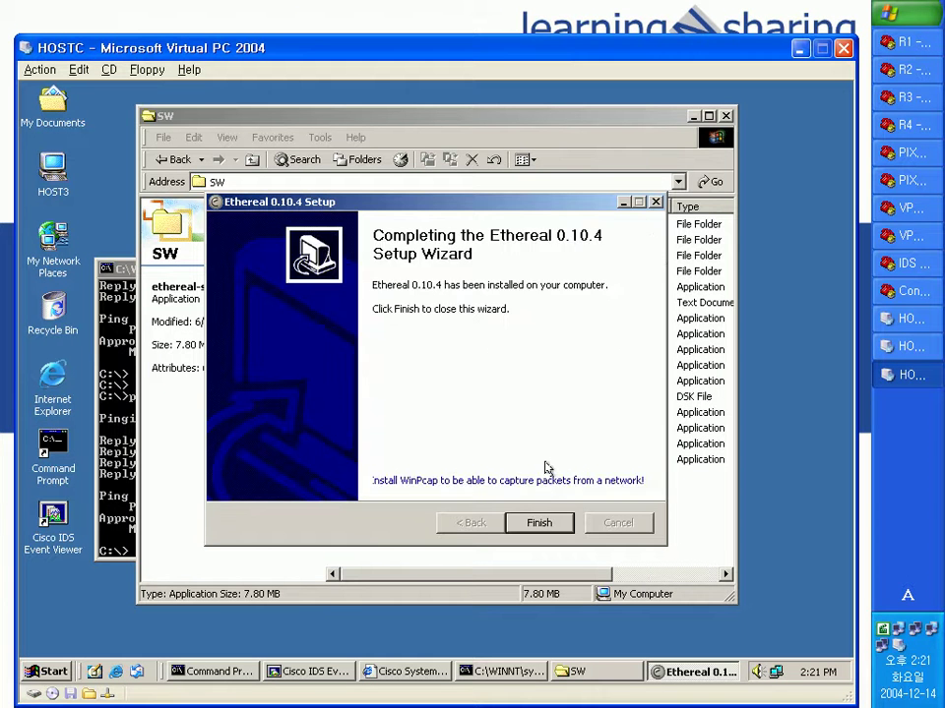
pyautogui.click(539, 524)
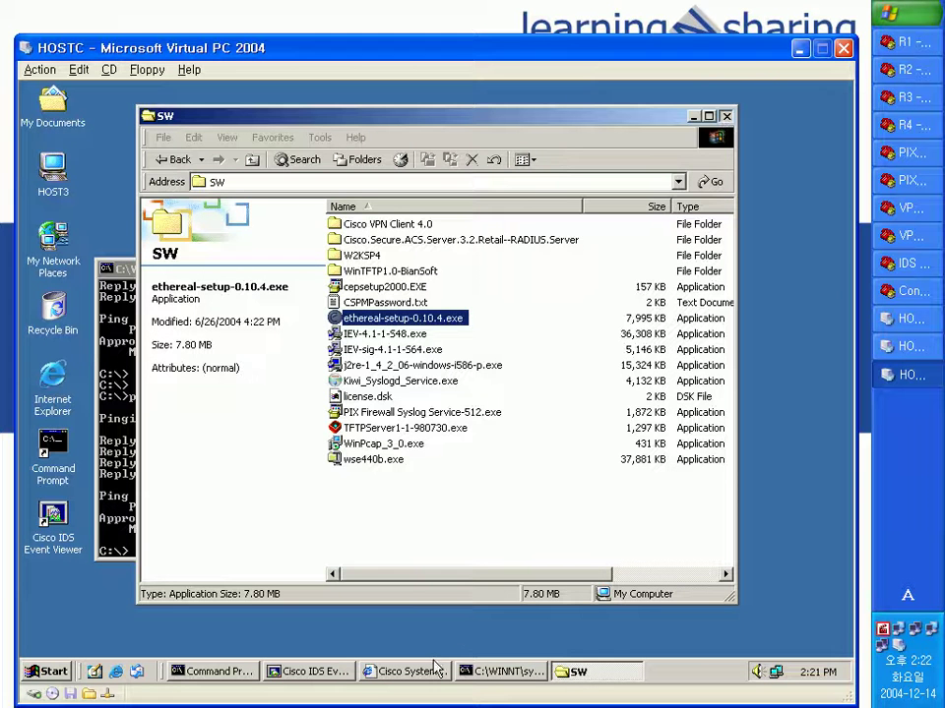
# Switch to the Cisco IDS Event Viewer, shift its window clear of the edge and open the Application Settings.
pyautogui.click(336, 674)
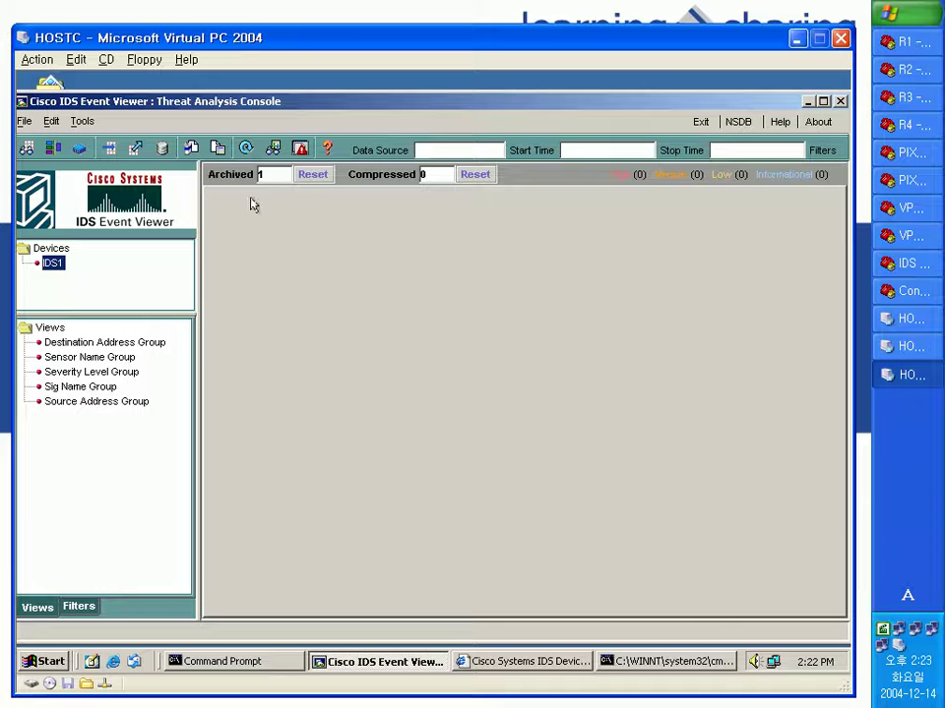
pyautogui.click(82, 122)
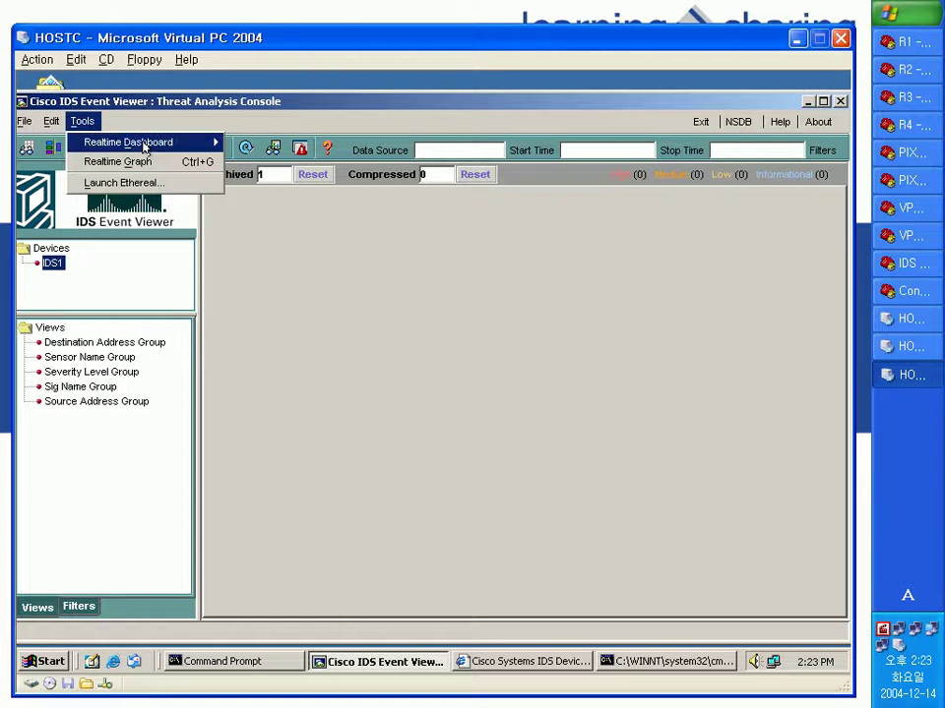
pyautogui.click(51, 121)
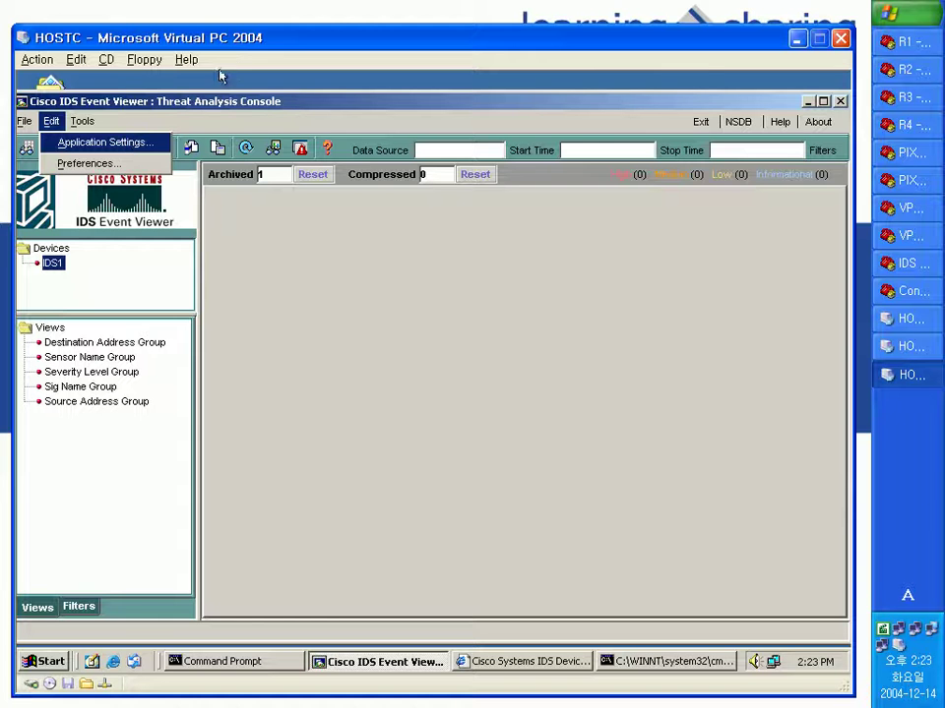
pyautogui.moveTo(242, 40); pyautogui.dragTo(242, 32)
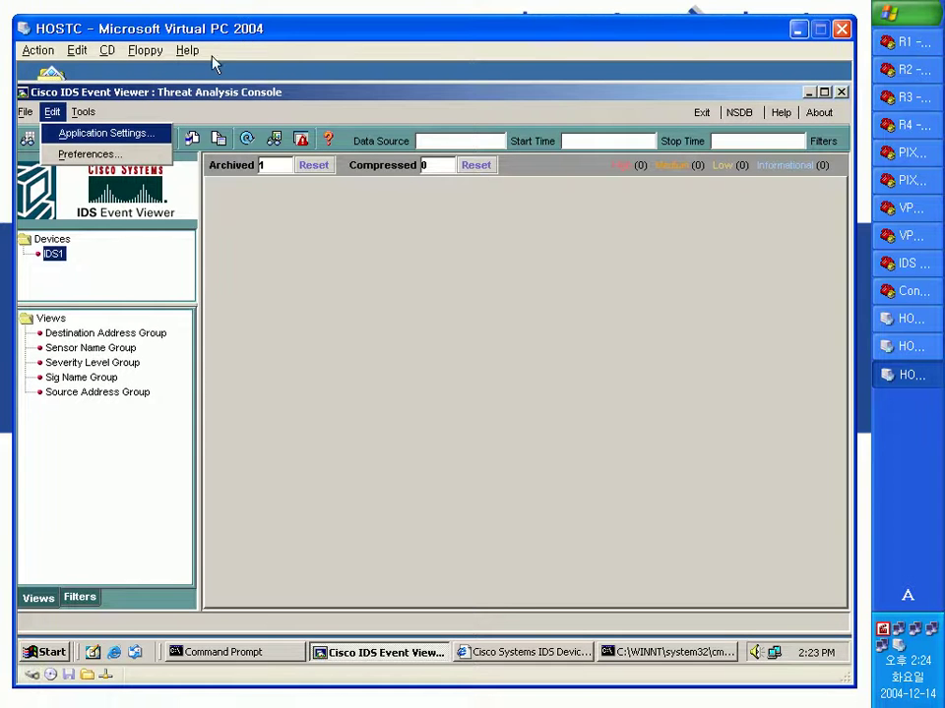
pyautogui.moveTo(220, 95); pyautogui.dragTo(260, 93)
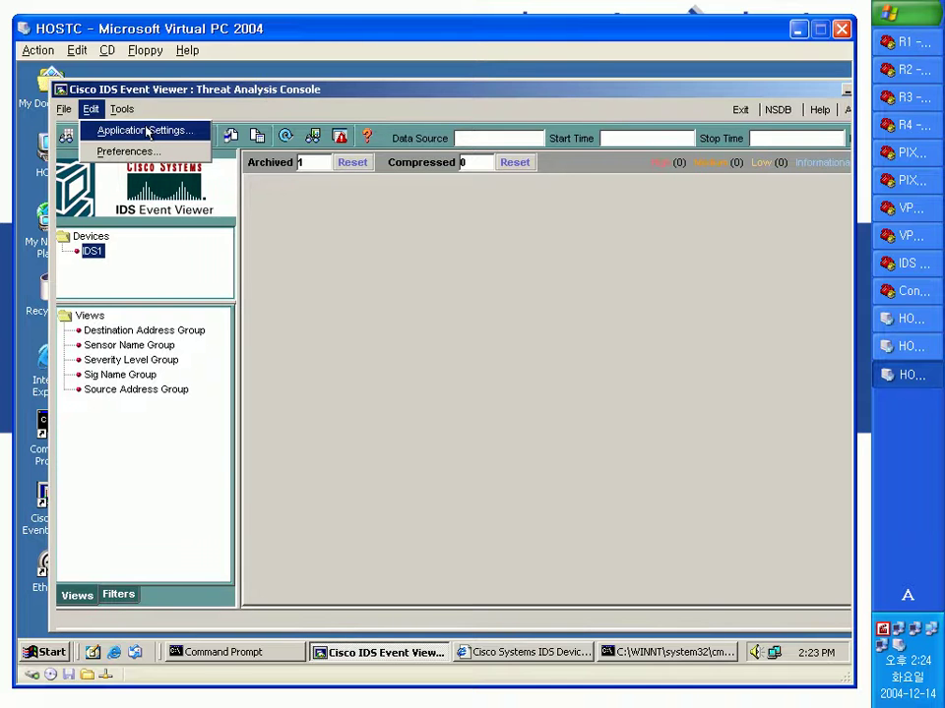
pyautogui.click(147, 132)
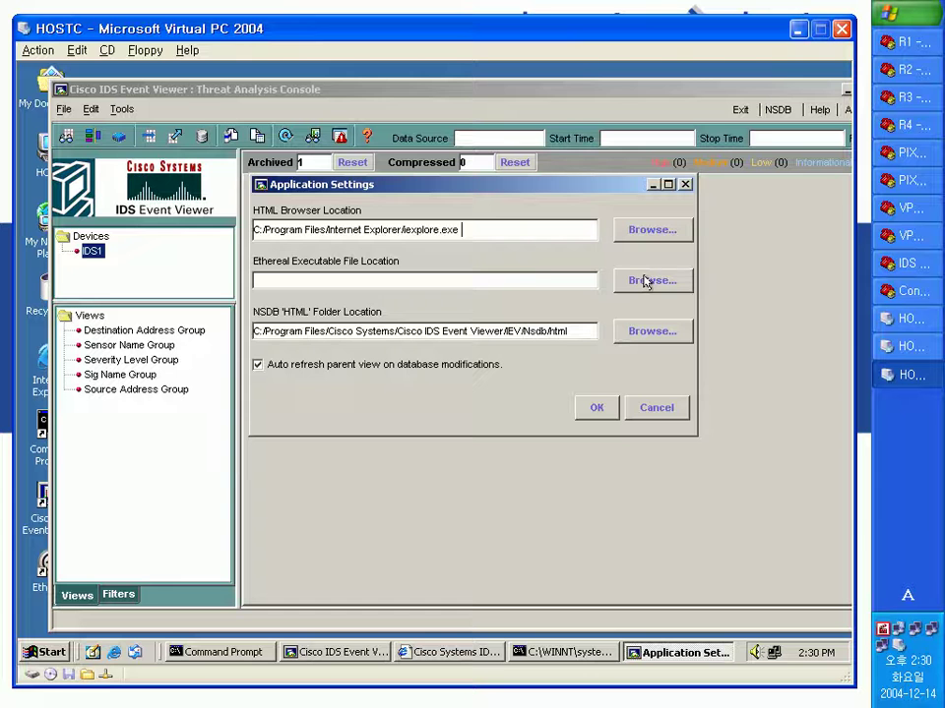
# Browse for the Ethereal executable file location, going to the Ethereal folder under C:\Program Files.
pyautogui.click(646, 283)
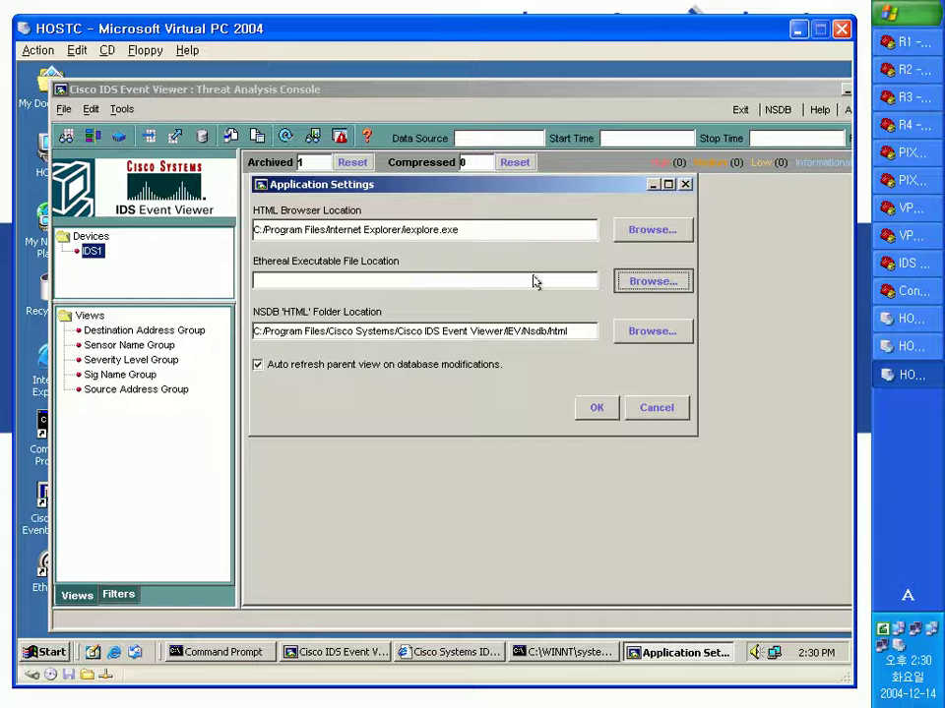
pyautogui.press('space')
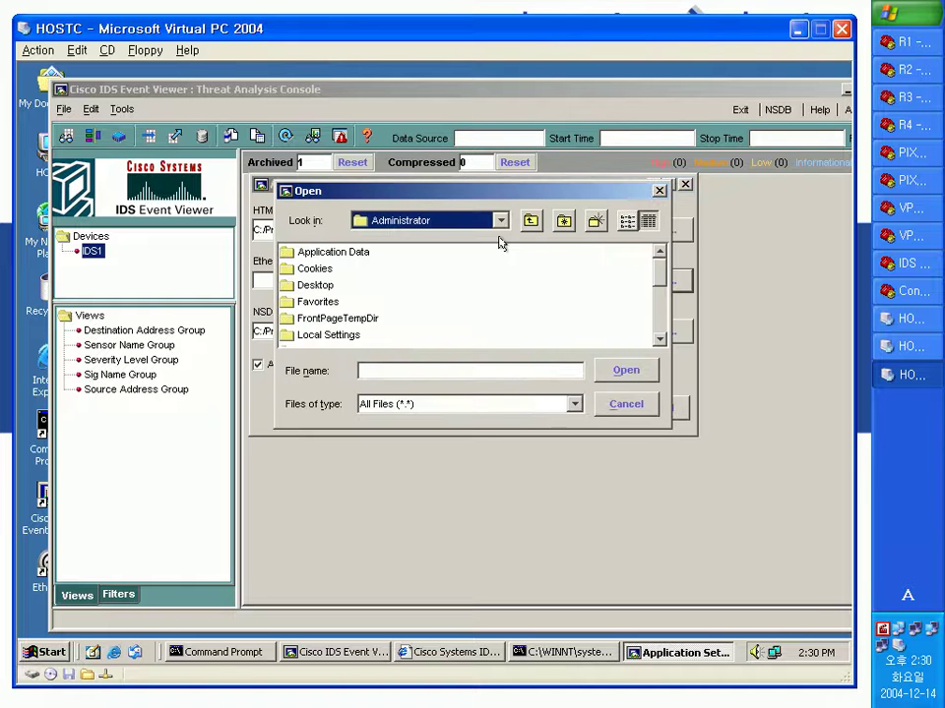
pyautogui.click(499, 220)
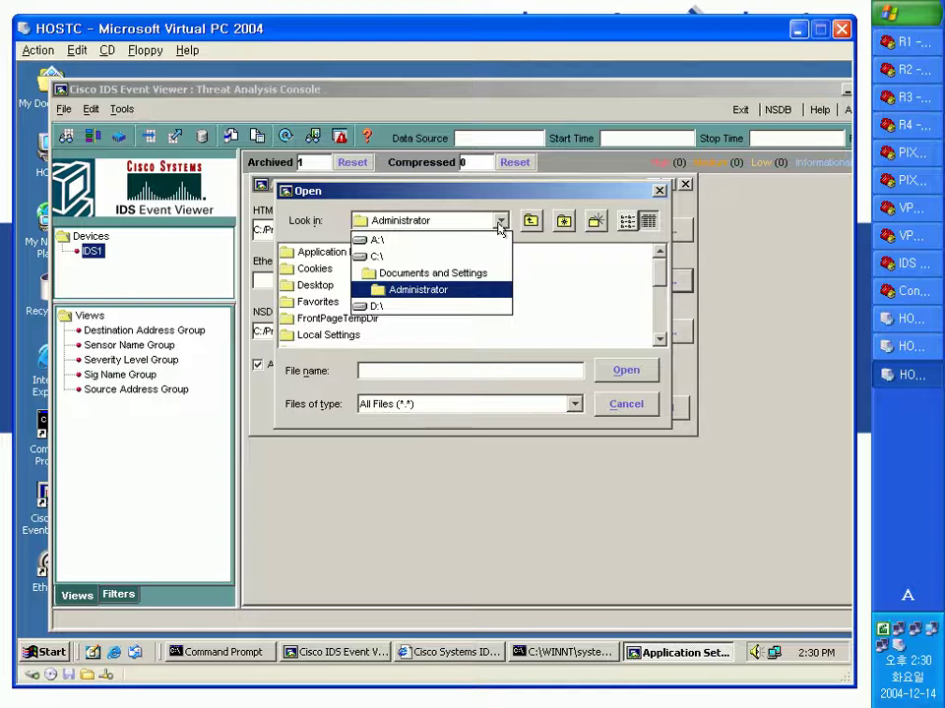
pyautogui.click(433, 262)
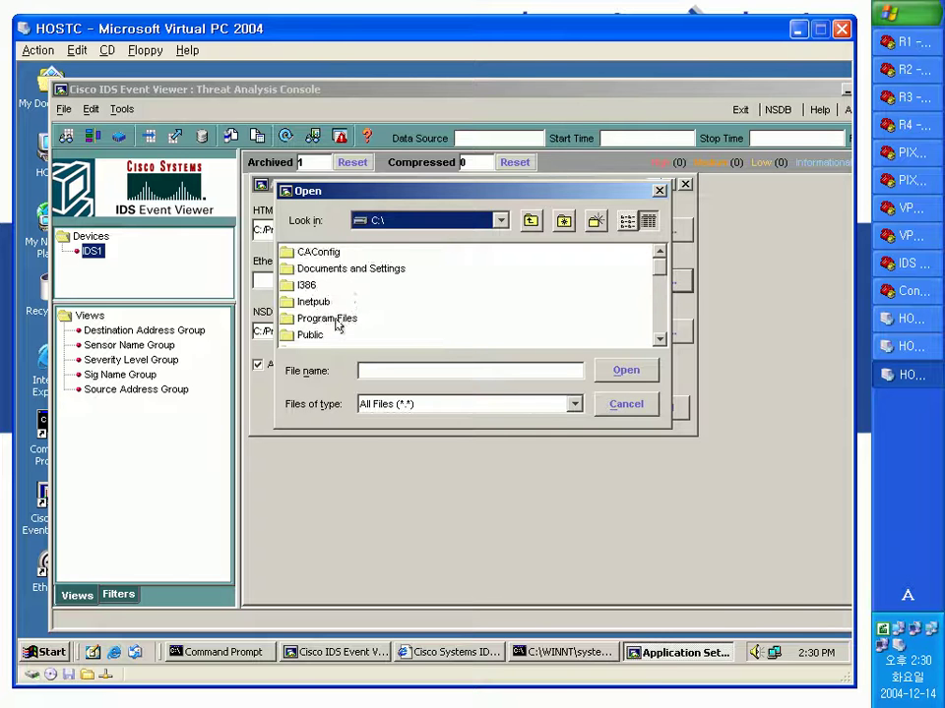
pyautogui.click(337, 320)
pyautogui.doubleClick(336, 320)
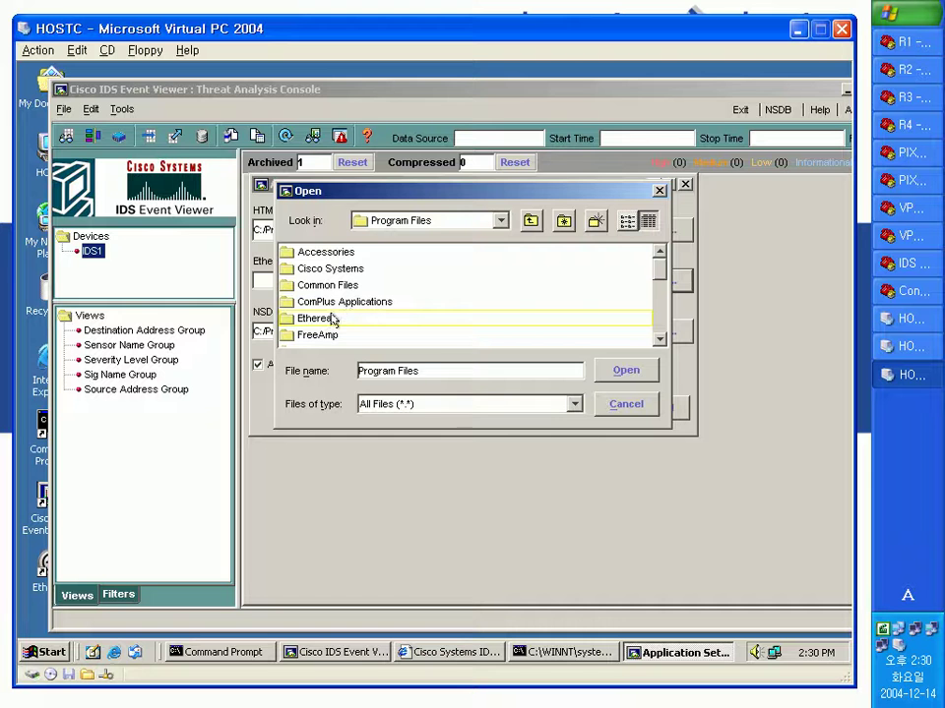
pyautogui.click(332, 318)
pyautogui.doubleClick(332, 319)
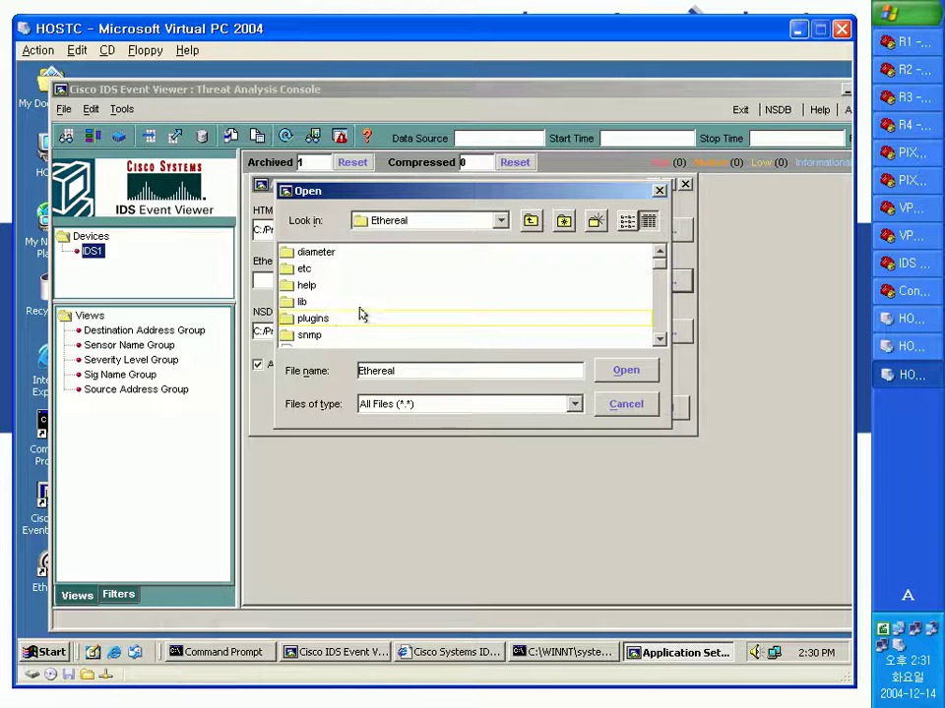
# Choose ethereal.exe in the Ethereal folder as the Ethereal executable and save the application settings.
pyautogui.click(659, 338)
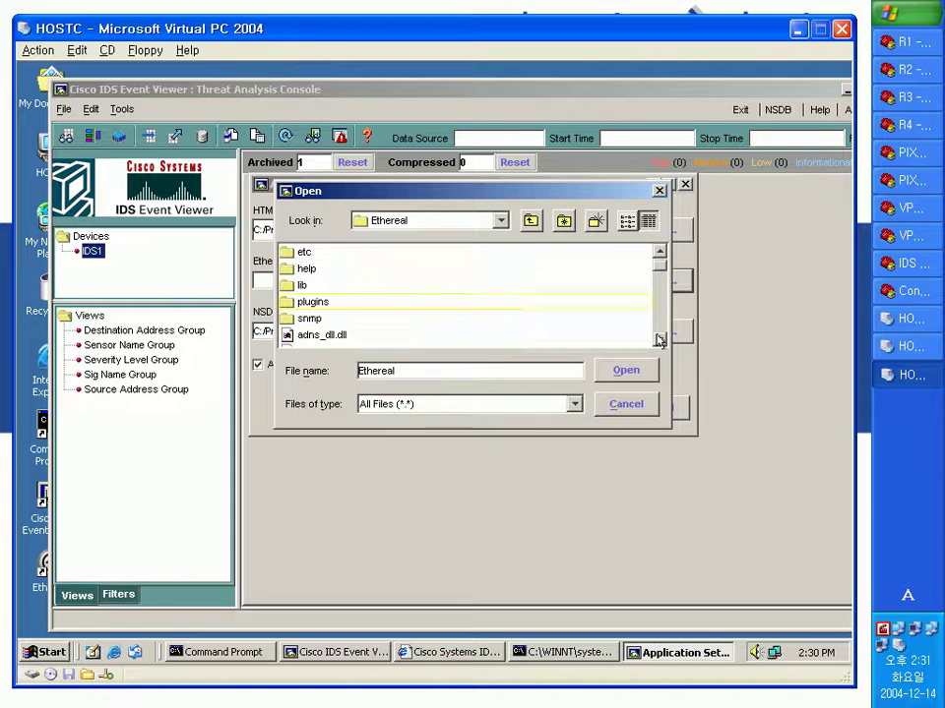
pyautogui.click(658, 338)
pyautogui.click(658, 338)
pyautogui.click(658, 338)
pyautogui.click(659, 338)
pyautogui.click(659, 338)
pyautogui.click(658, 338)
pyautogui.click(658, 339)
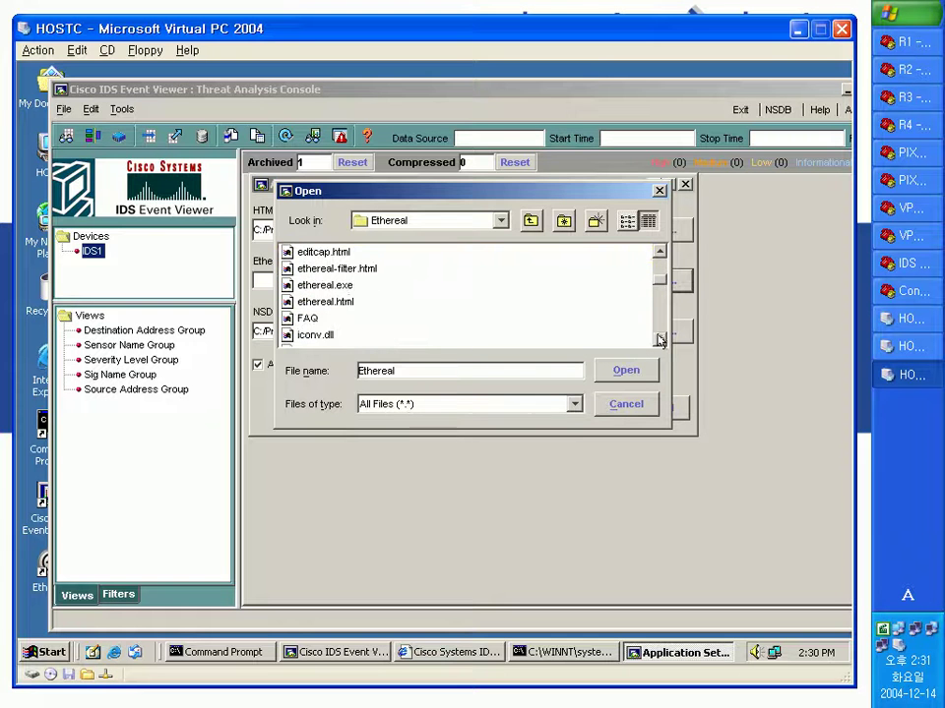
pyautogui.click(317, 285)
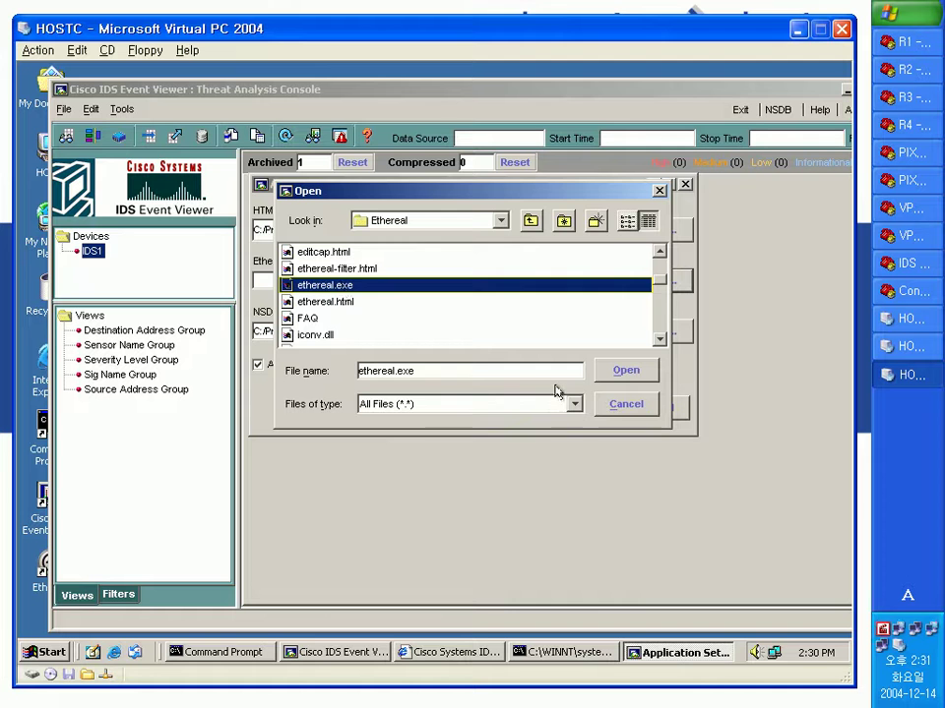
pyautogui.click(609, 371)
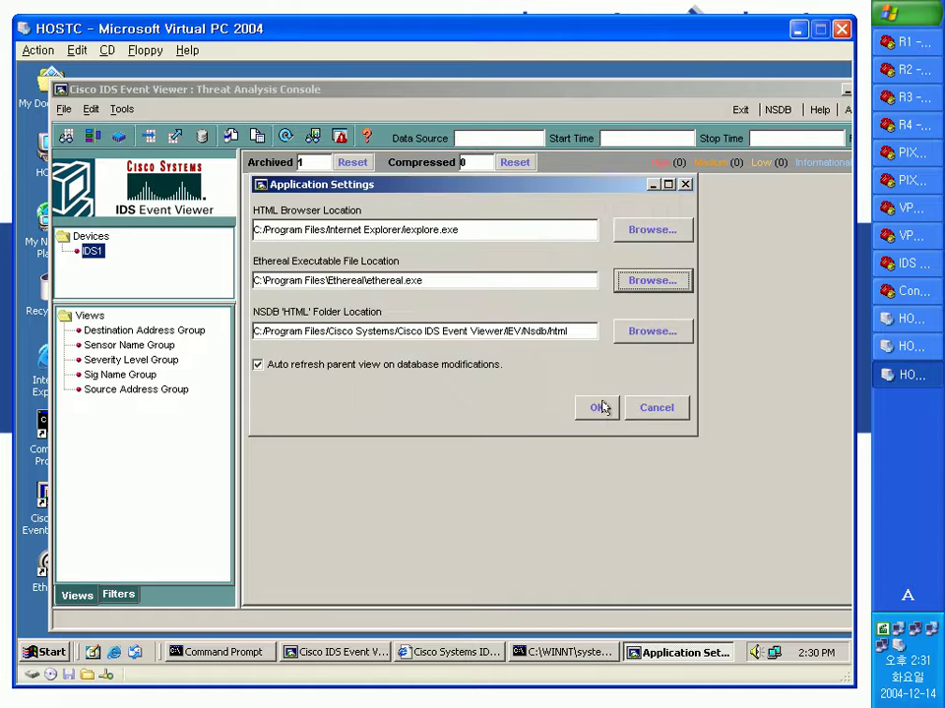
pyautogui.click(598, 409)
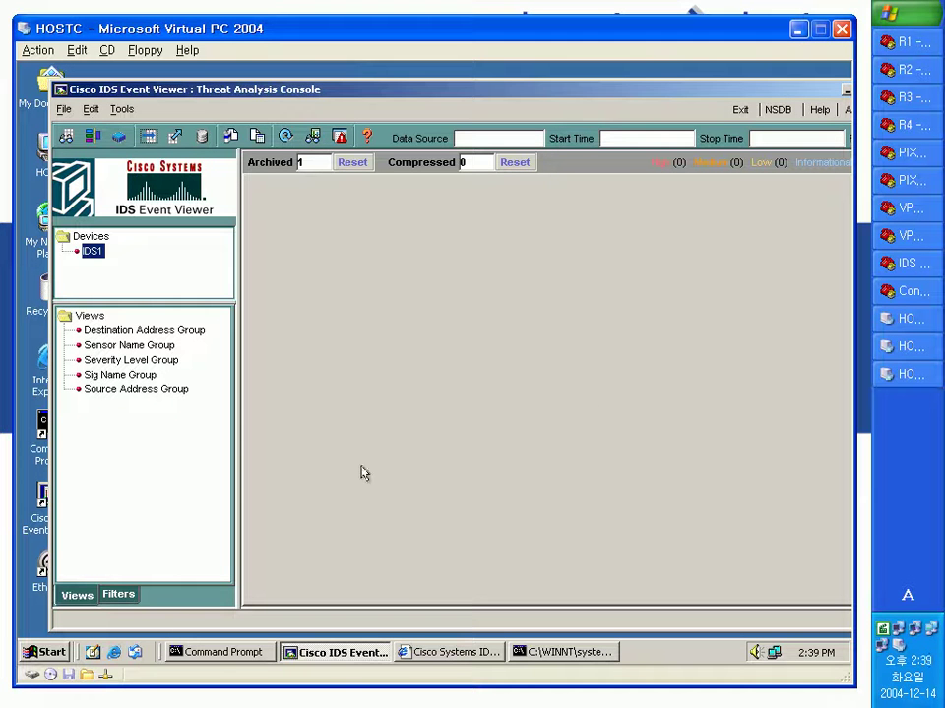
# Return to the IDS Device Manager and refresh the IP logging list by viewing page 26 [251-260] and going back to page 27 [261-265].
pyautogui.click(442, 649)
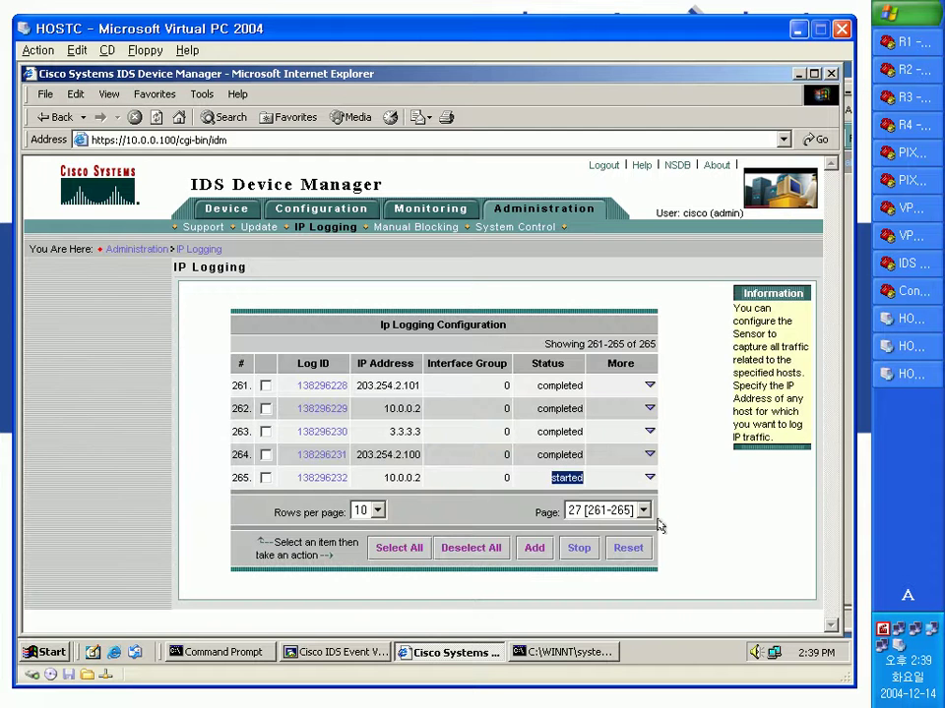
pyautogui.click(644, 516)
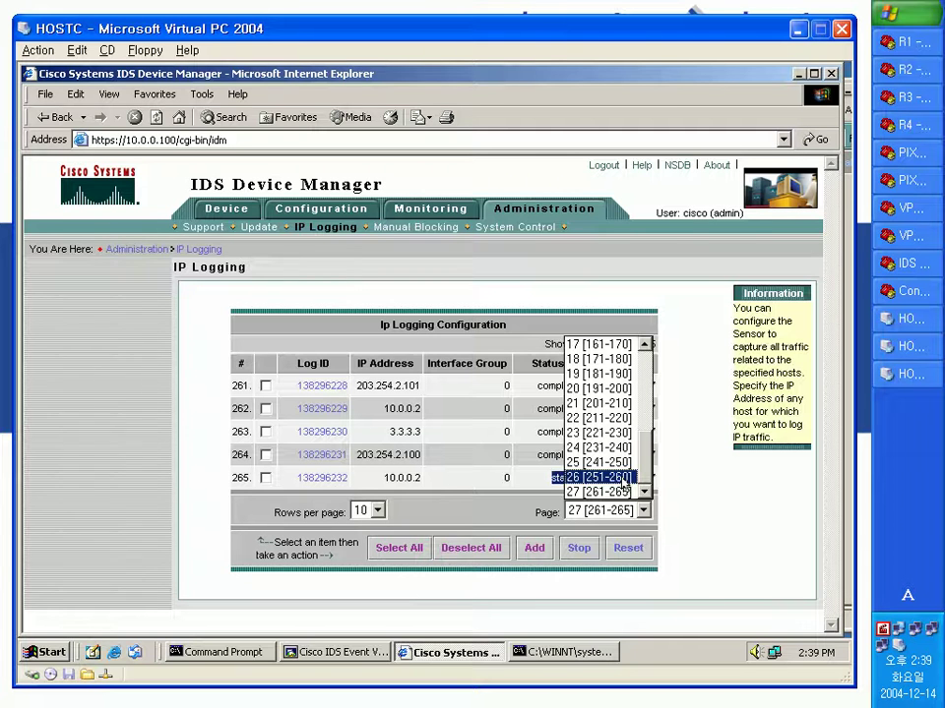
pyautogui.click(621, 479)
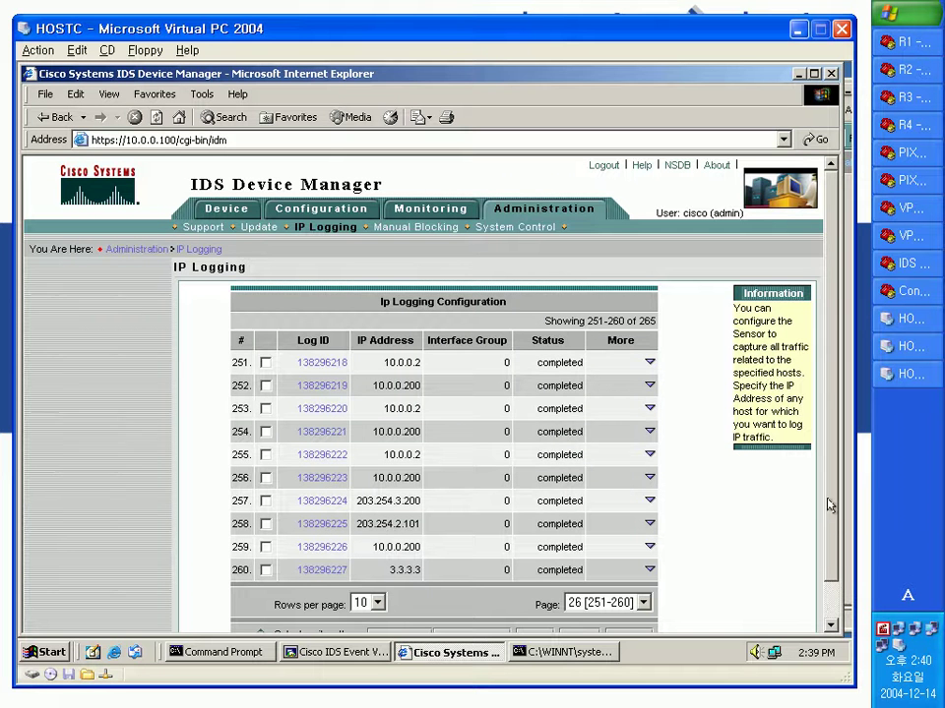
pyautogui.scroll(-1, 828, 607)
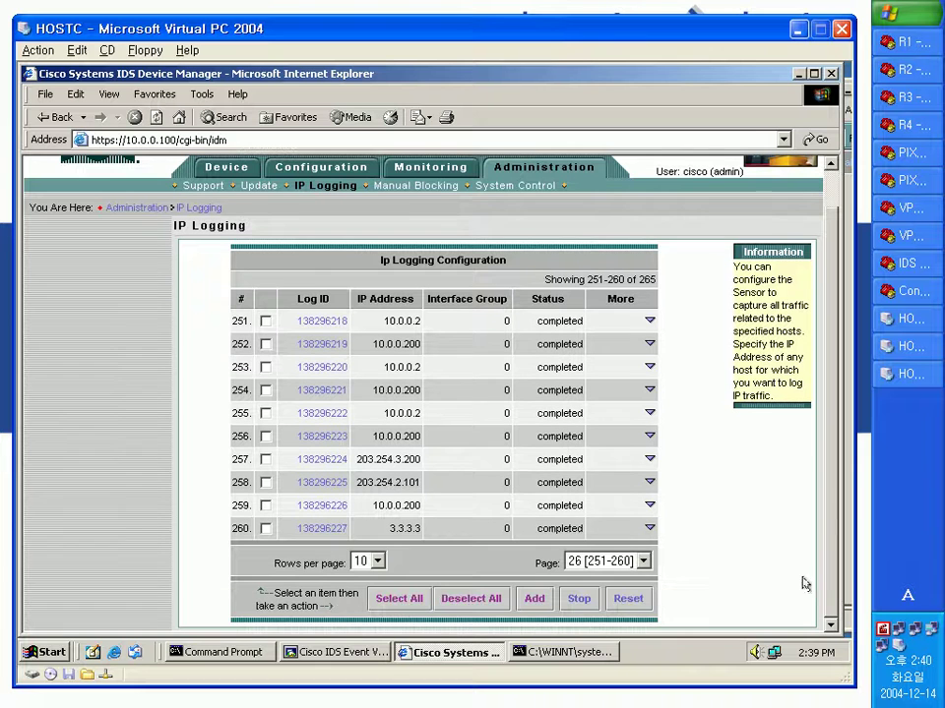
pyautogui.click(643, 560)
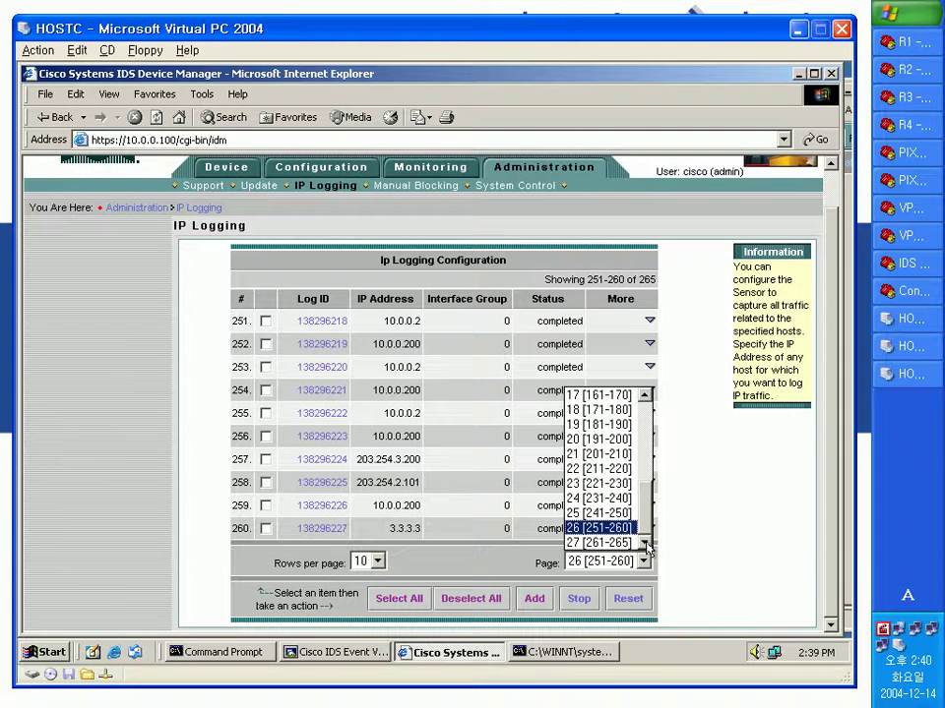
pyautogui.click(611, 542)
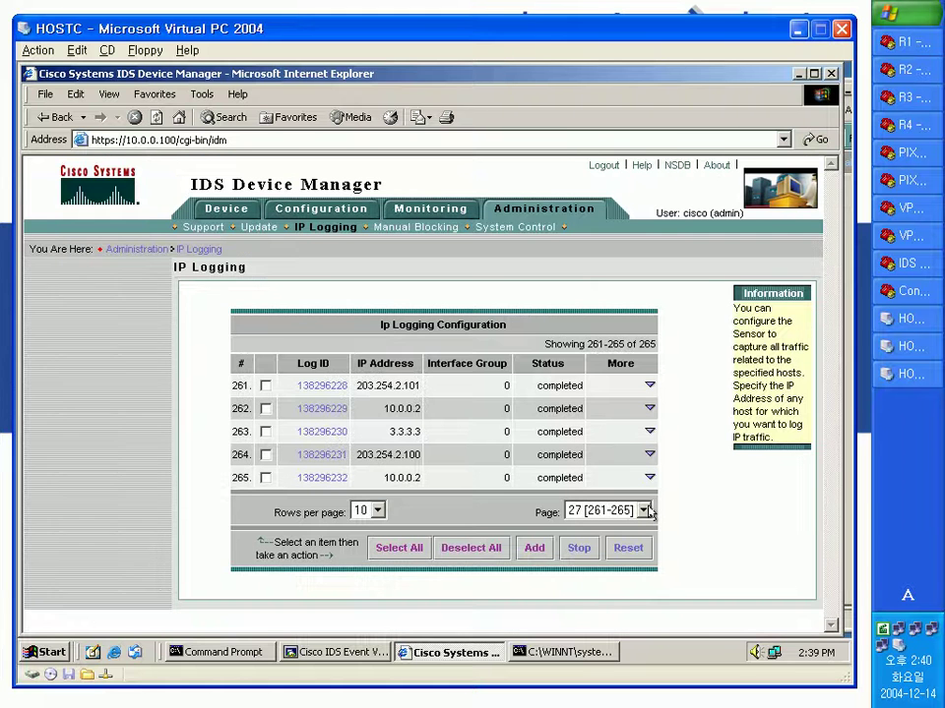
# Download the IP log of 10.0.0.2 in row 265 to disk, choosing the Desktop as the save location.
pyautogui.click(333, 479)
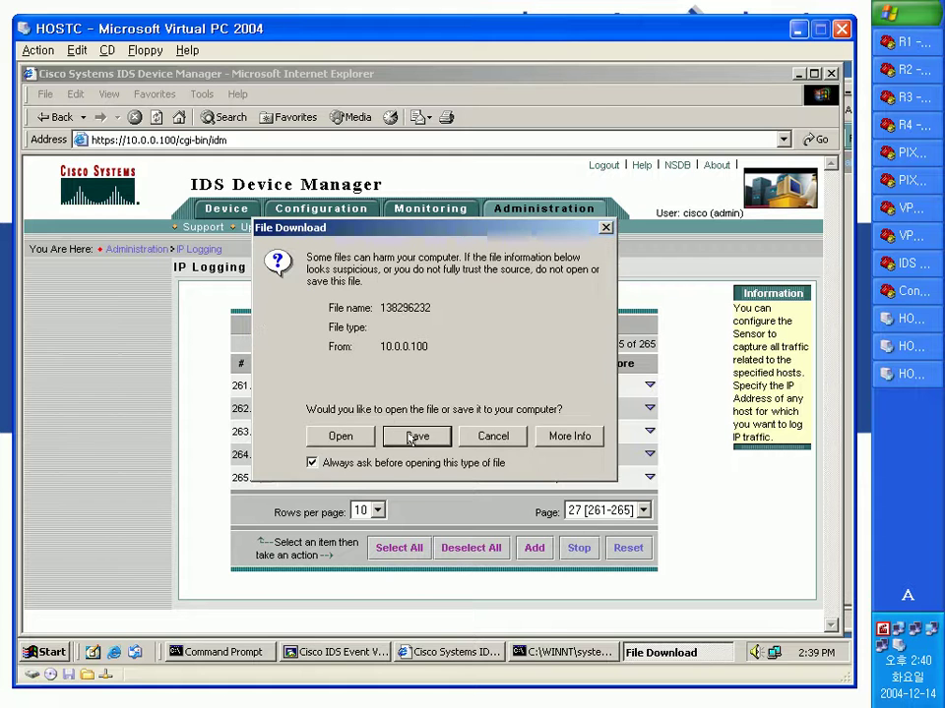
pyautogui.click(417, 434)
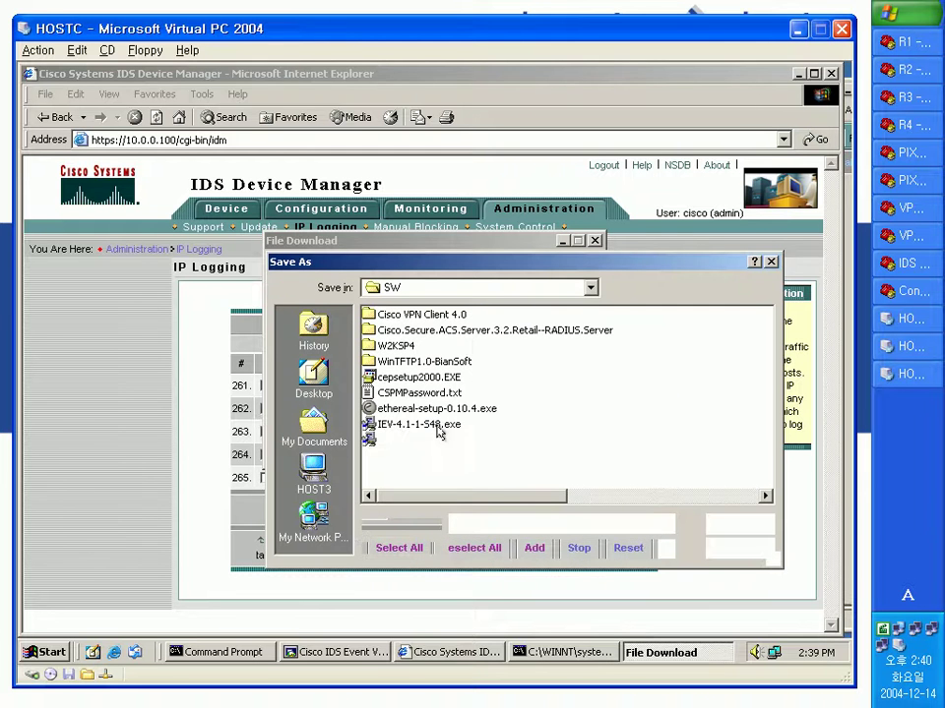
pyautogui.click(486, 295)
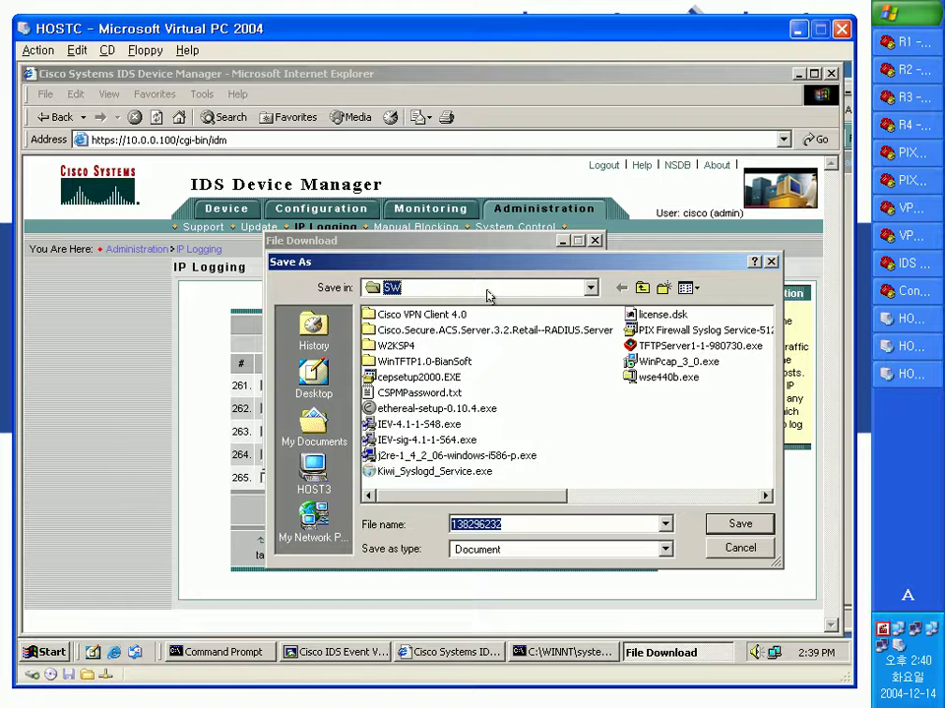
pyautogui.click(488, 294)
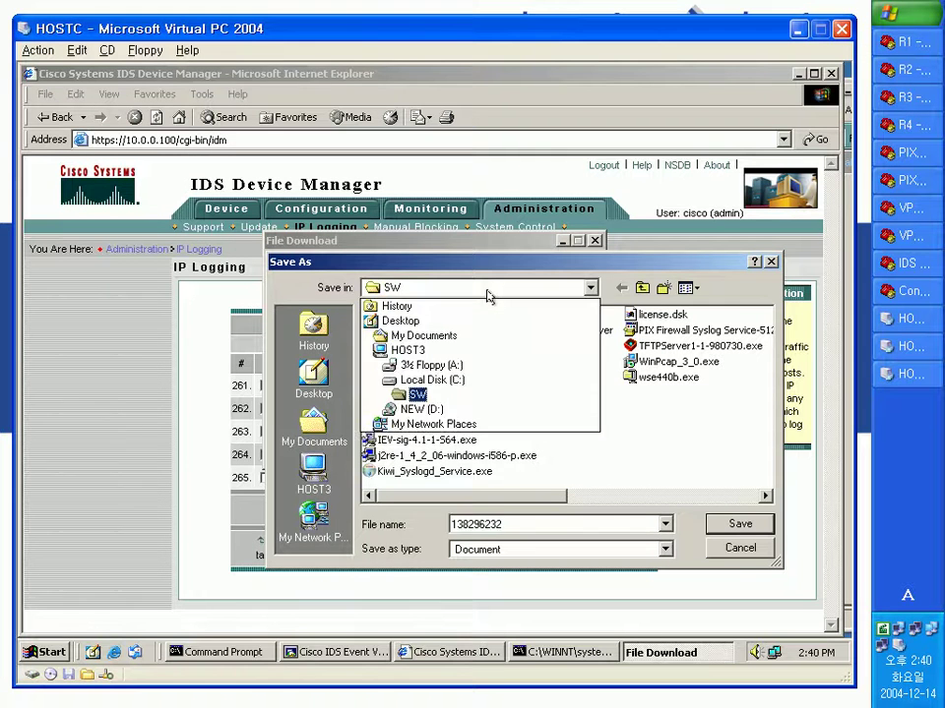
pyautogui.click(427, 319)
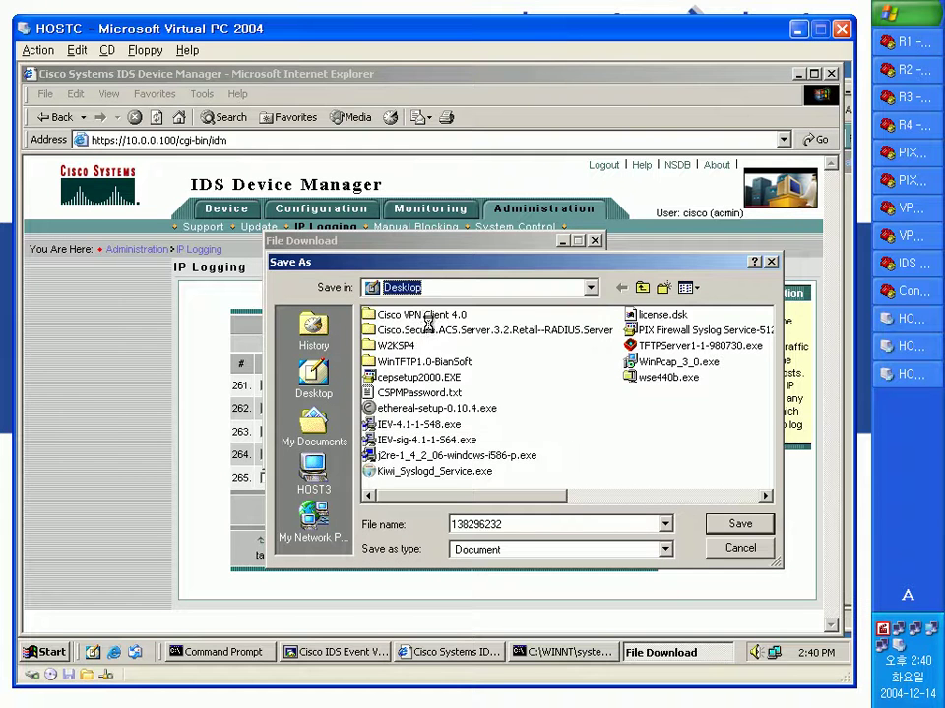
# Name the downloaded log file 10.0.0.2.log and save it.
pyautogui.doubleClick(504, 522)
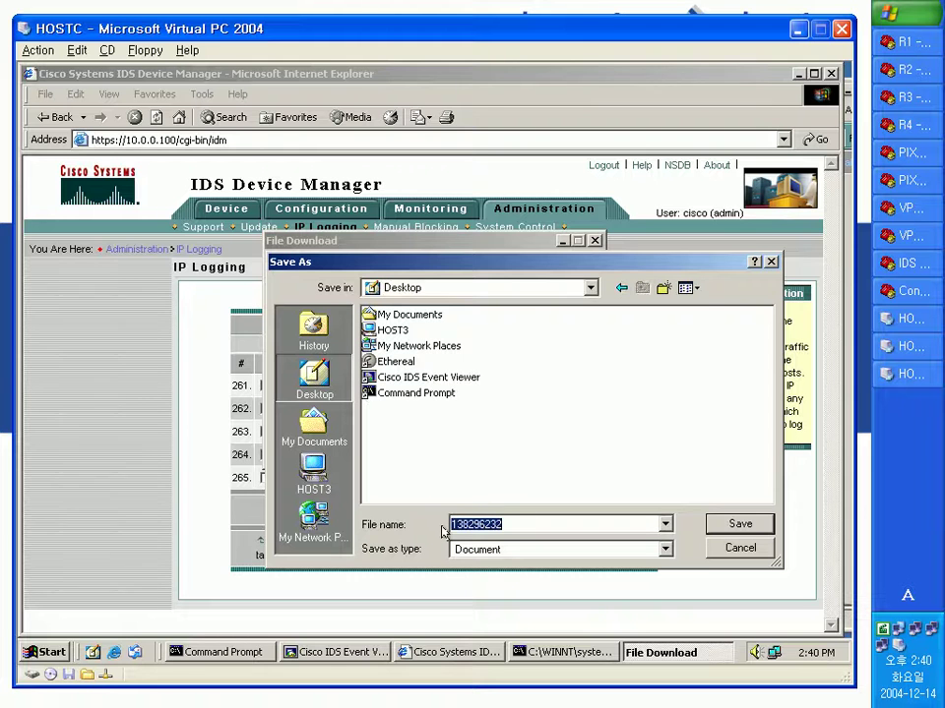
pyautogui.write('10.0')
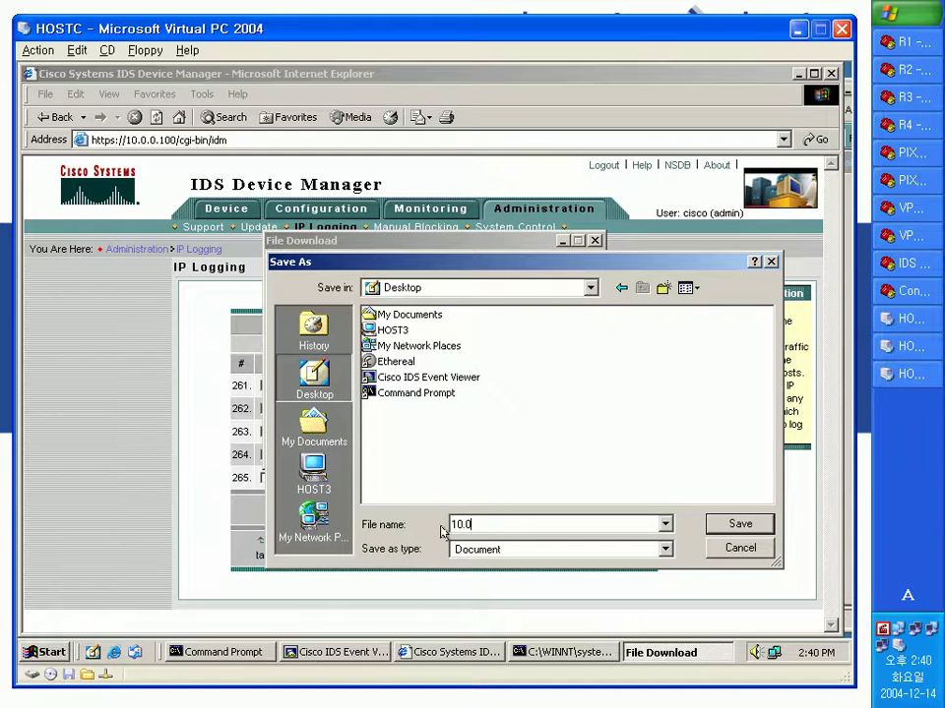
pyautogui.write('.0.2')
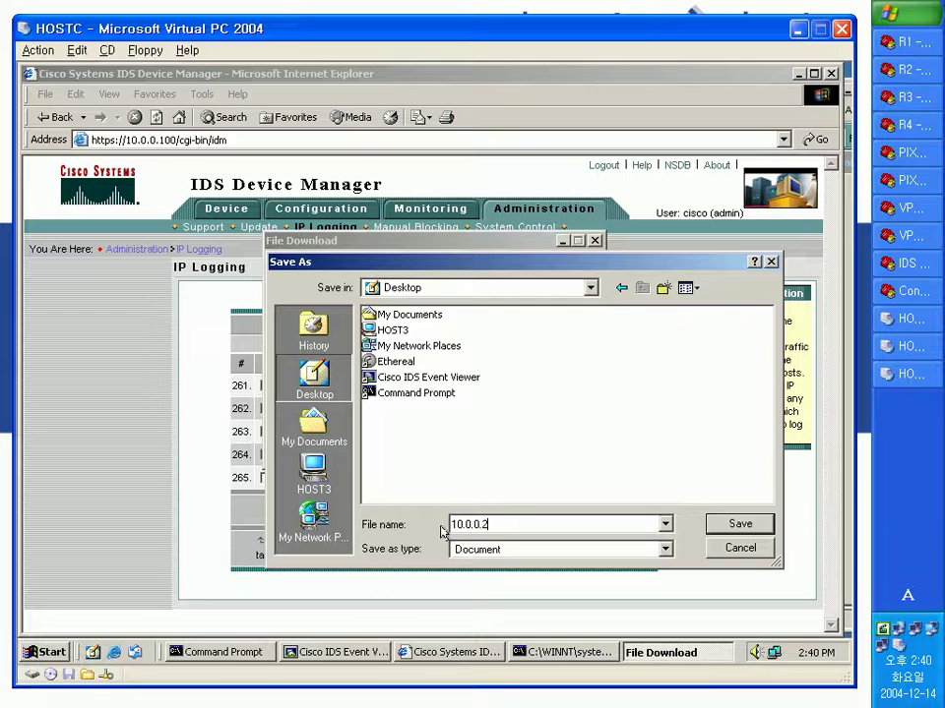
pyautogui.write('.log')
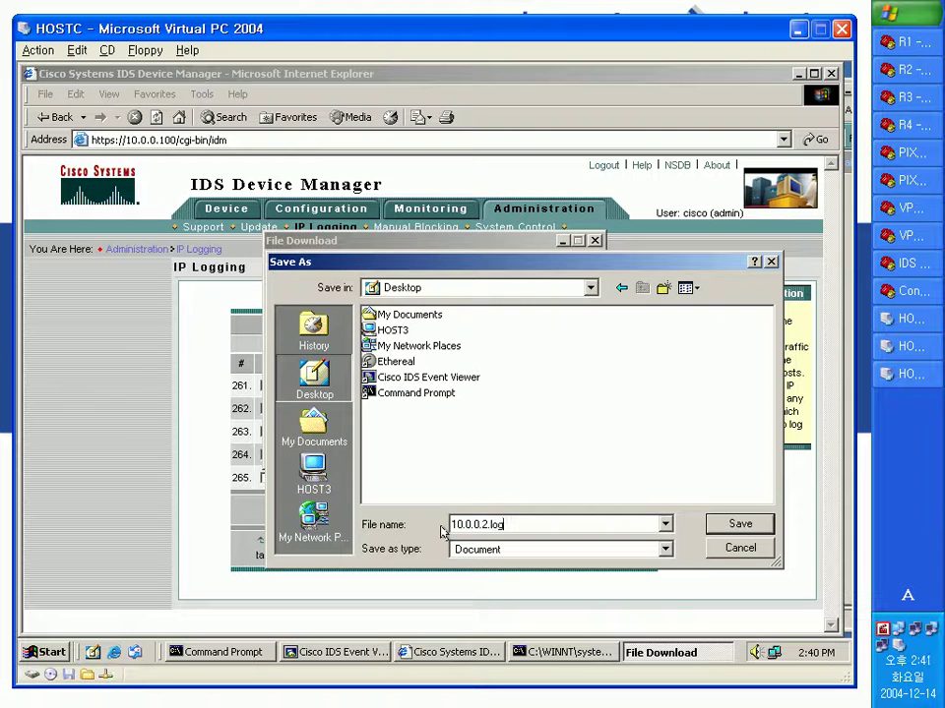
pyautogui.click(754, 528)
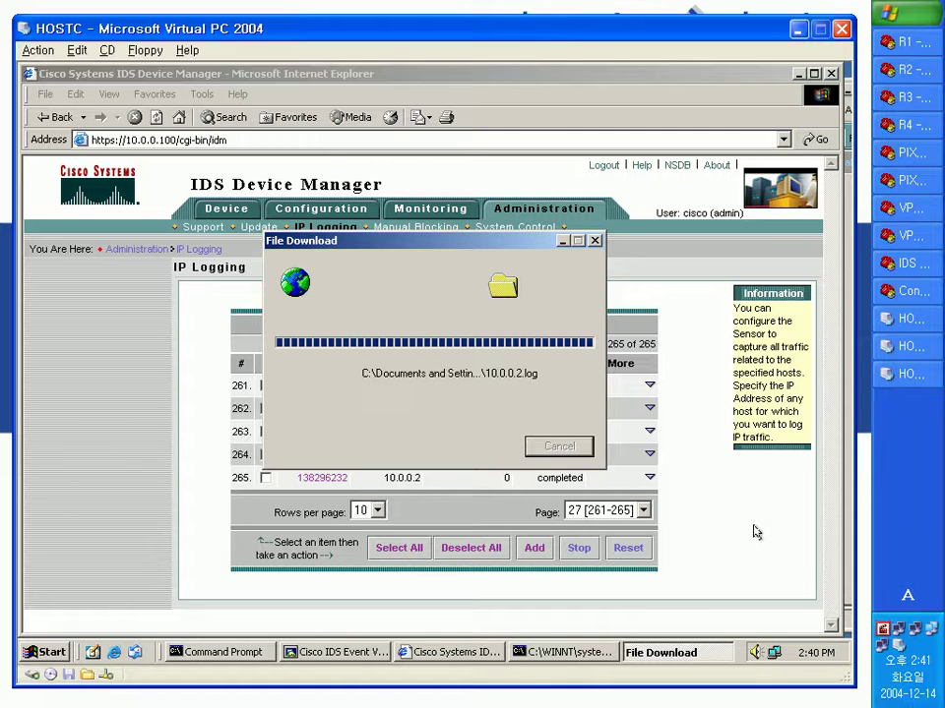
# Minimize the IDS Device Manager browser and the IDS Event Viewer to expose the desktop icons.
pyautogui.click(798, 74)
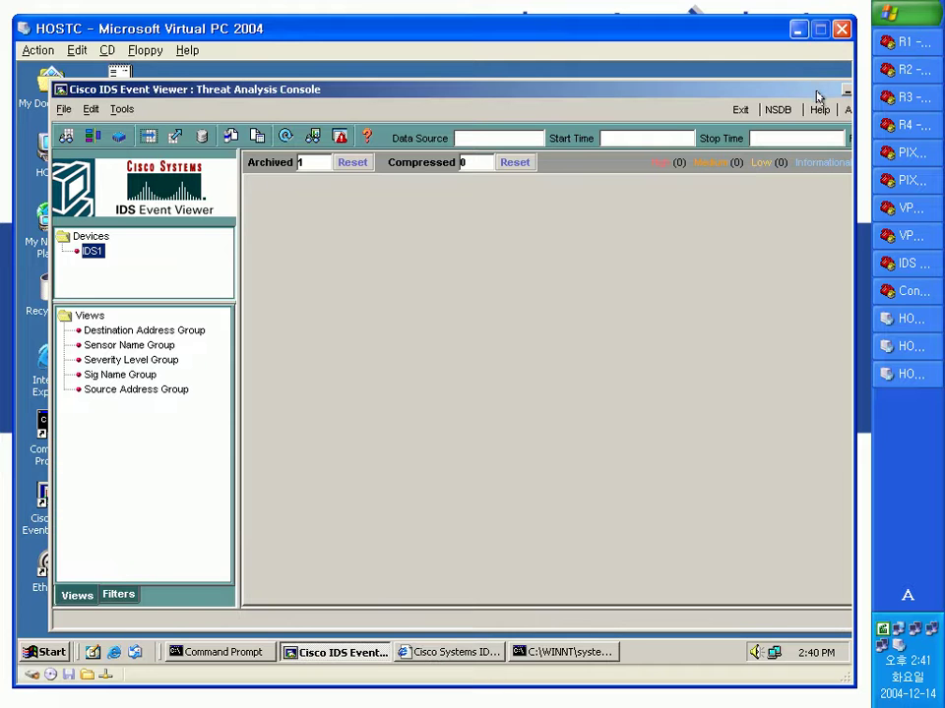
pyautogui.moveTo(817, 95); pyautogui.dragTo(783, 96)
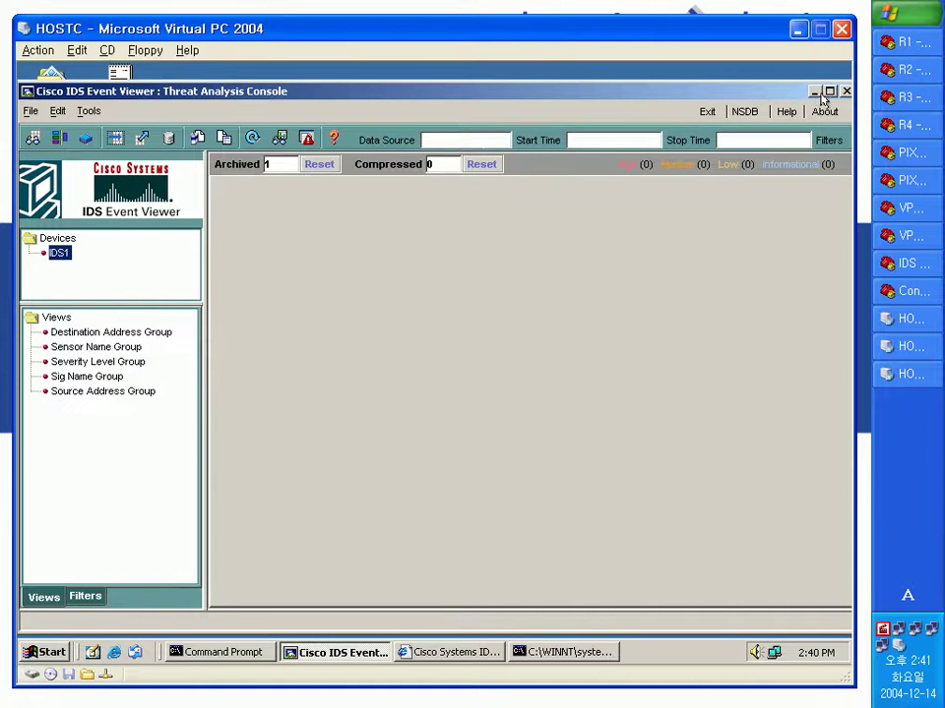
pyautogui.click(814, 93)
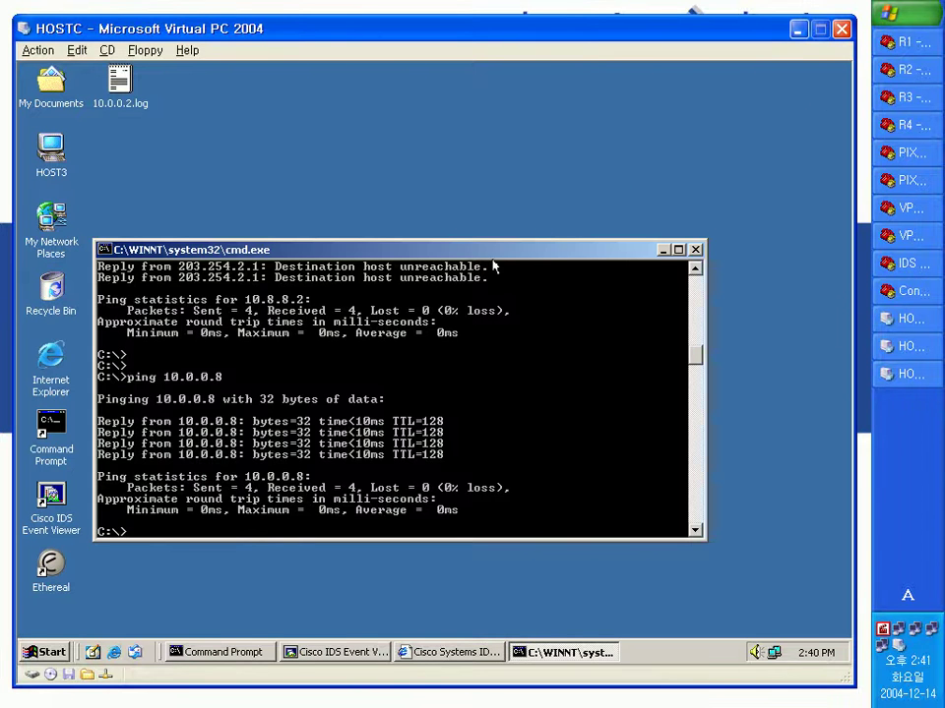
pyautogui.moveTo(528, 251); pyautogui.dragTo(529, 251)
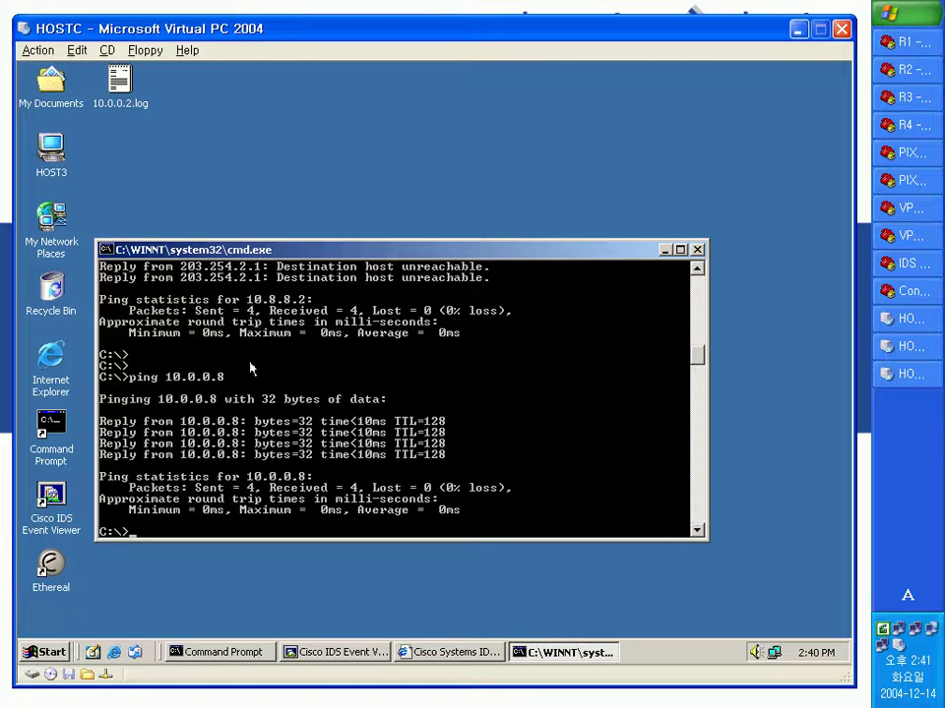
# Launch Ethereal from the desktop and bring its window in front of the command prompt.
pyautogui.click(52, 564)
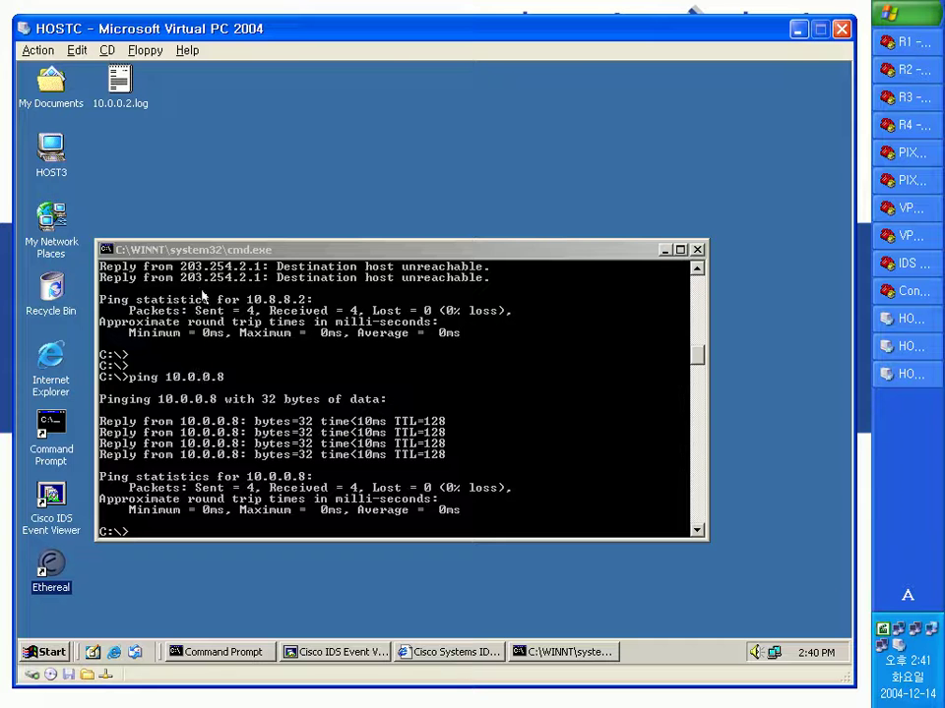
pyautogui.click(223, 247)
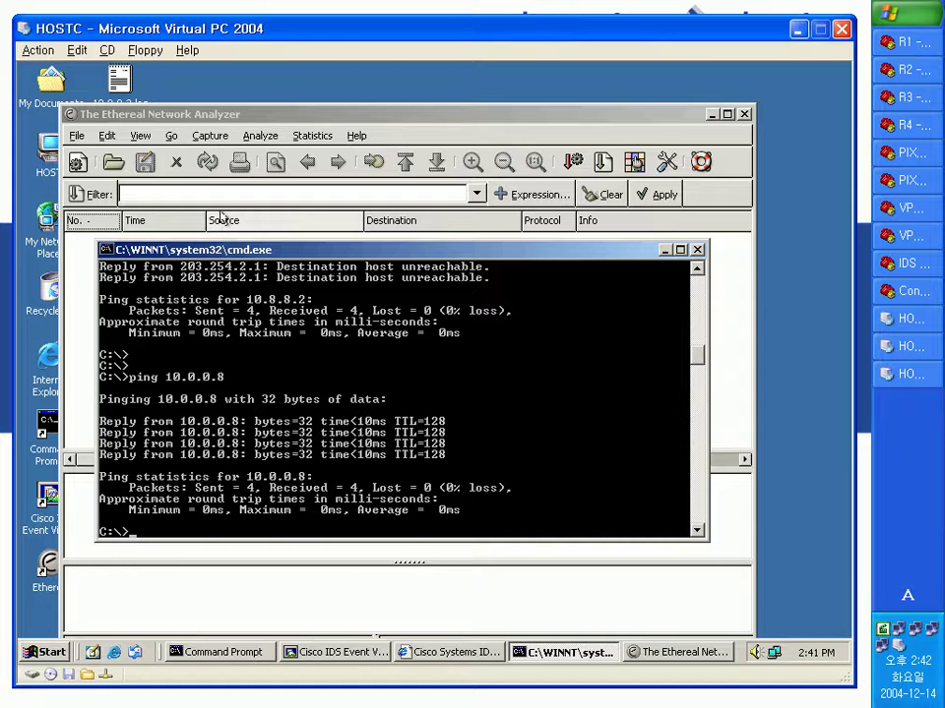
pyautogui.click(228, 116)
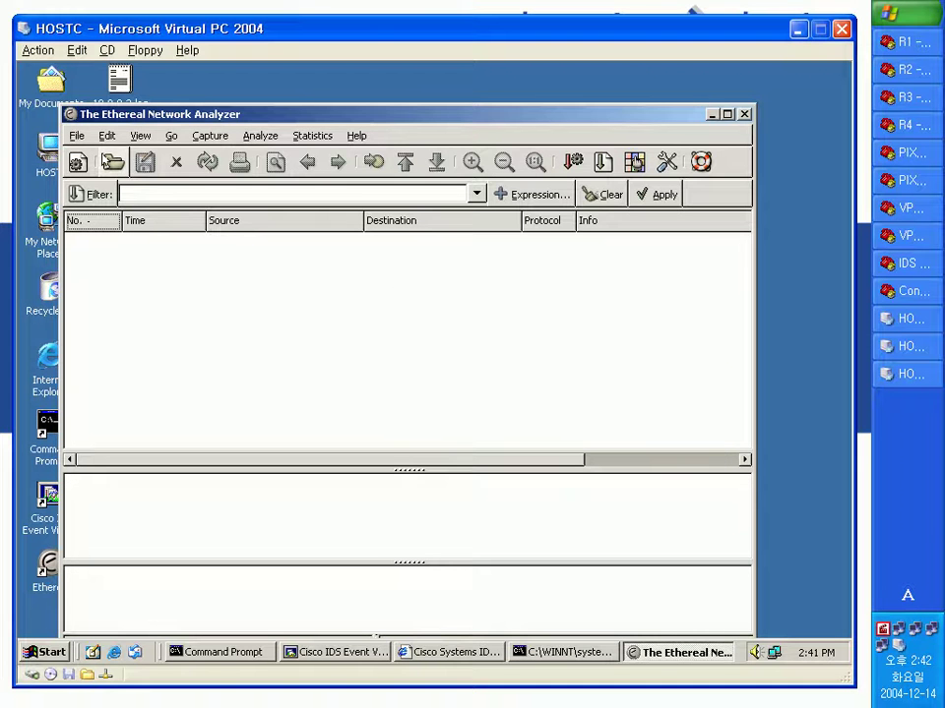
# Start opening a capture file in Ethereal, keeping C:\Documents and Settings\Administrator as the folder to browse.
pyautogui.click(108, 160)
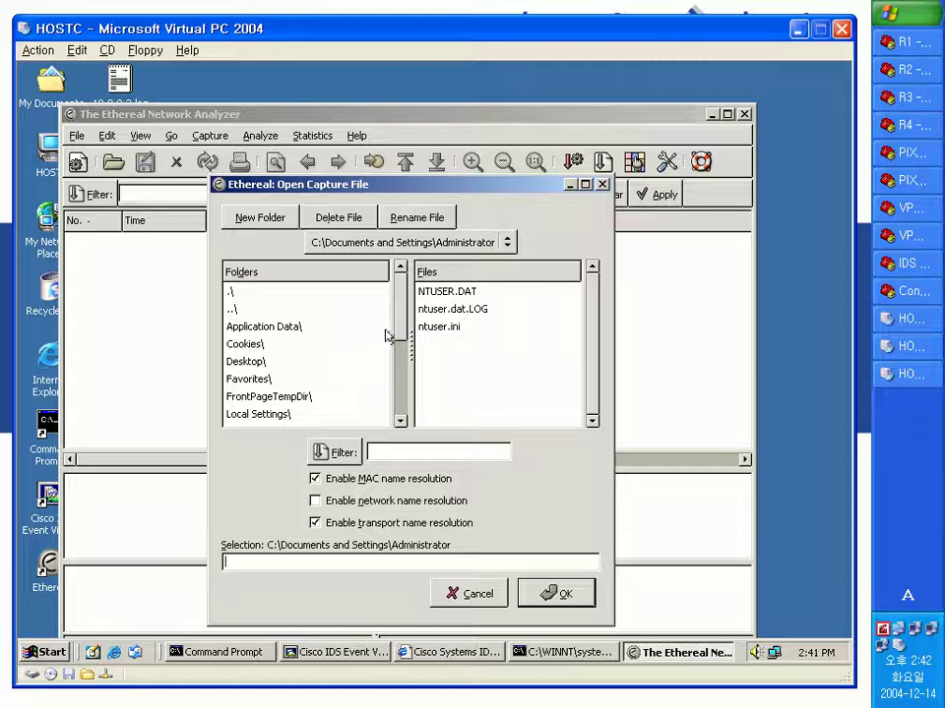
pyautogui.click(506, 242)
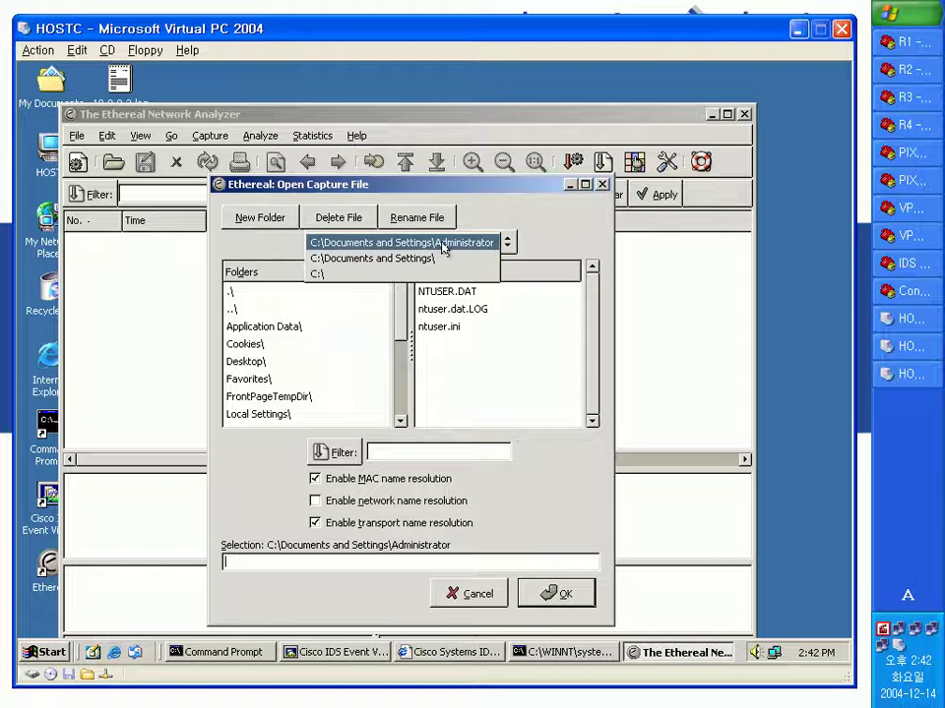
pyautogui.click(441, 246)
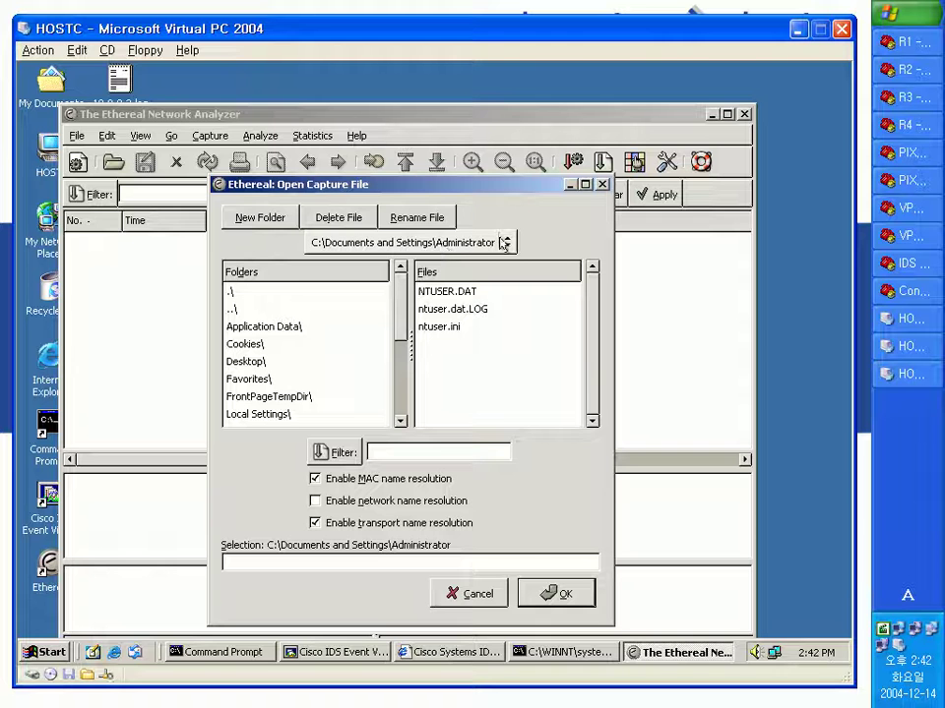